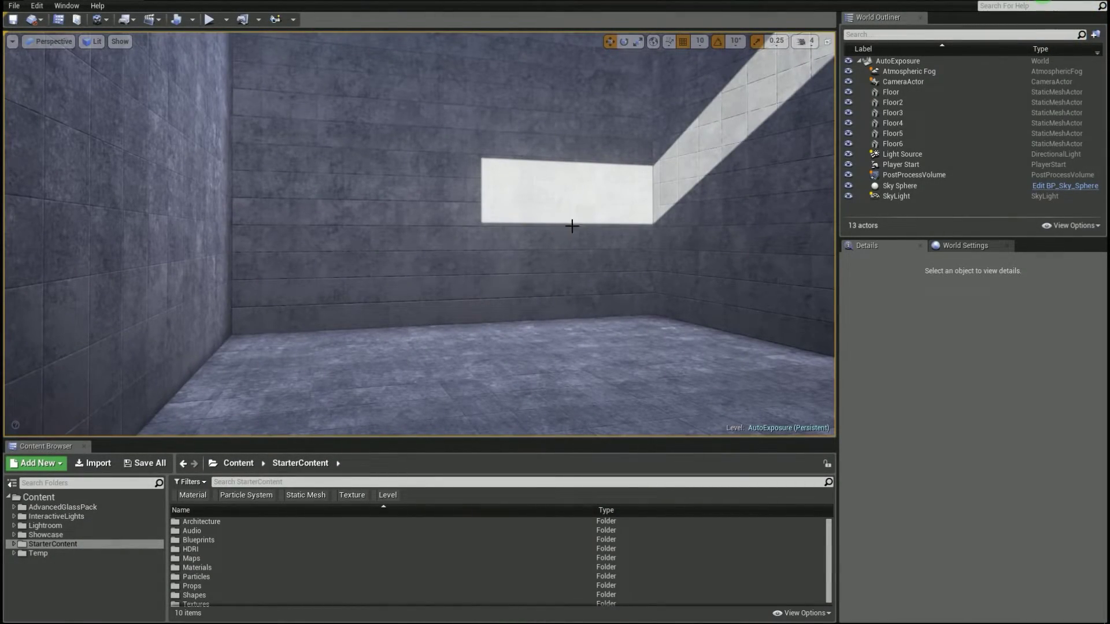
Look around the room's dark walls and sunlit patch, up close and from afar, to examine how auto exposure adapts the brightness
{"action": "right_click_drag", "start_coordinate": [571, 226], "coordinate": [463, 151]}
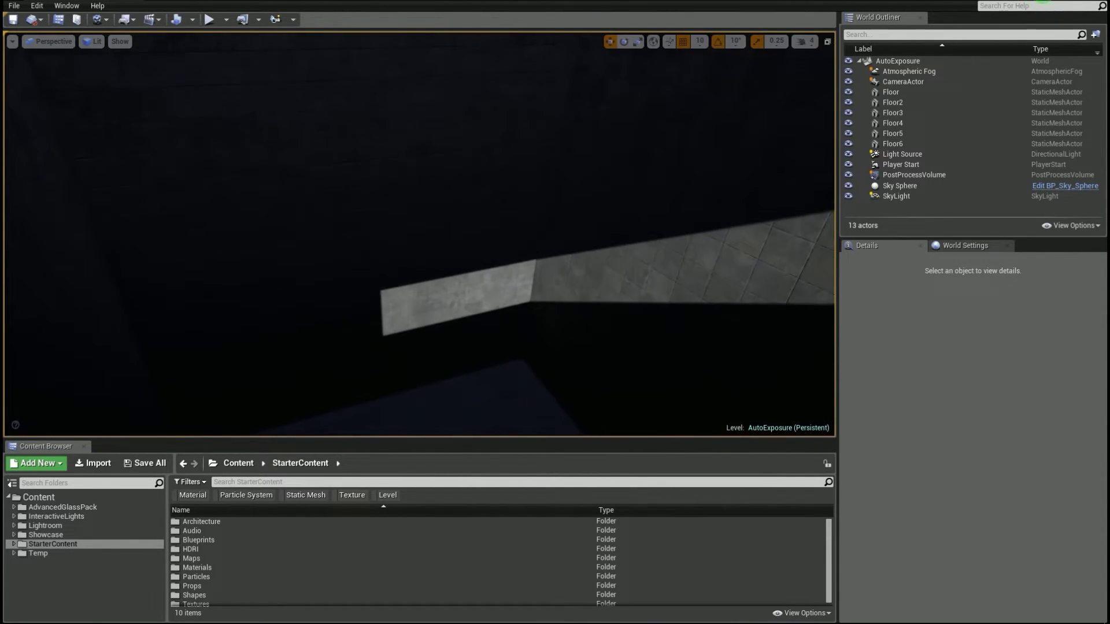
{"action": "right_click_drag", "start_coordinate": [583, 145], "coordinate": [610, 125]}
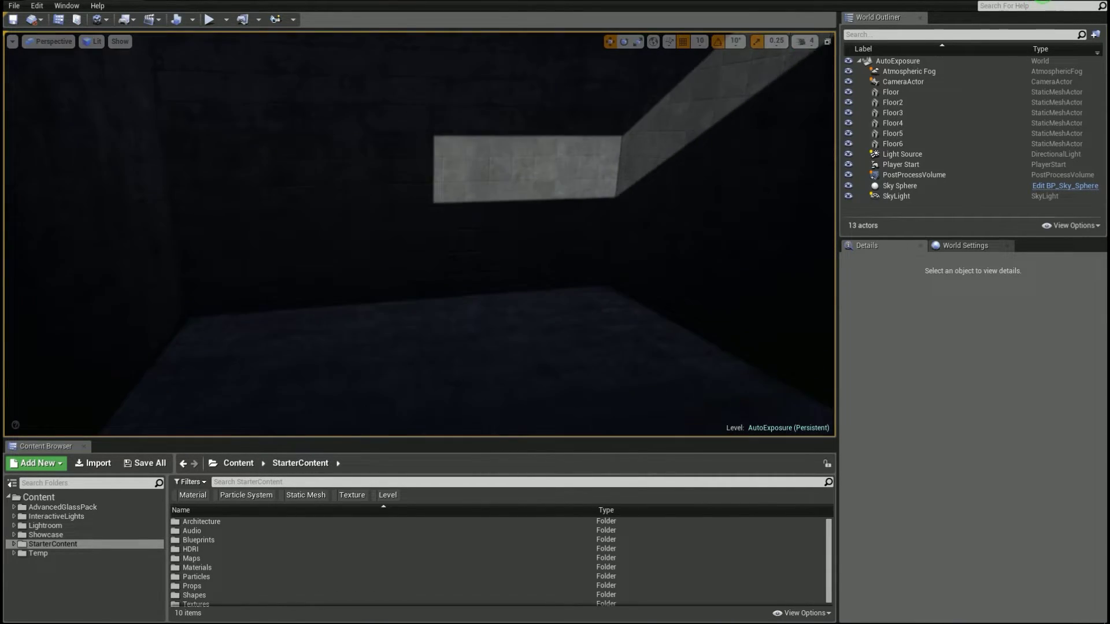
{"action": "right_click_drag", "start_coordinate": [419, 234], "coordinate": [417, 261]}
{"action": "key", "text": "w"}
{"action": "right_click_drag", "start_coordinate": [658, 147], "coordinate": [671, 188]}
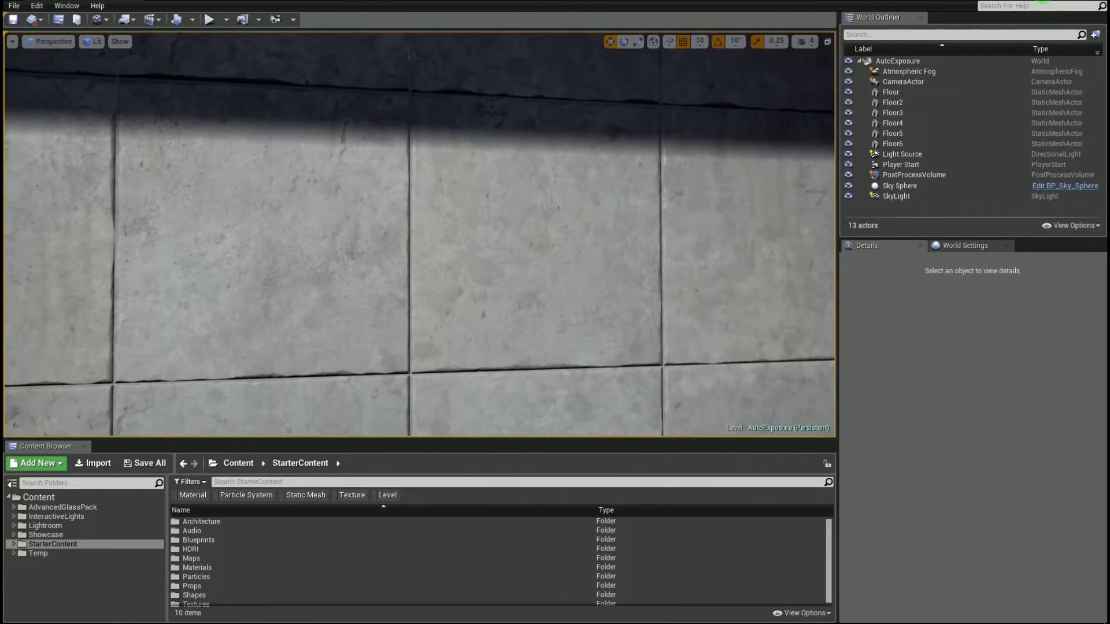
{"action": "scroll", "coordinate": [578, 194], "scroll_direction": "down", "scroll_amount": 10}
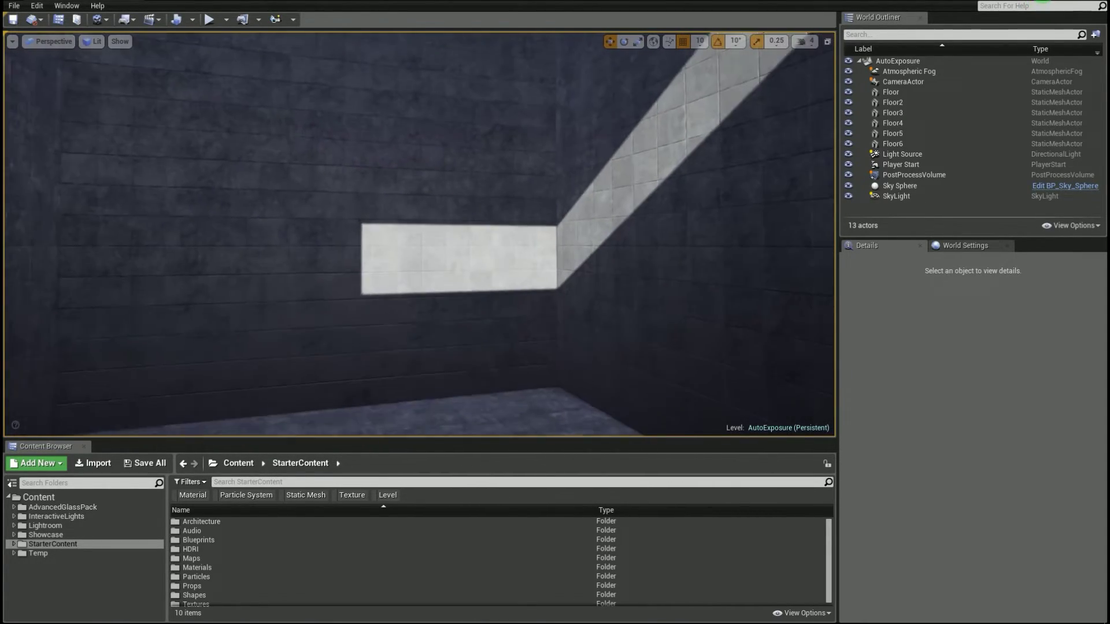
{"action": "right_click_drag", "start_coordinate": [564, 170], "coordinate": [566, 191]}
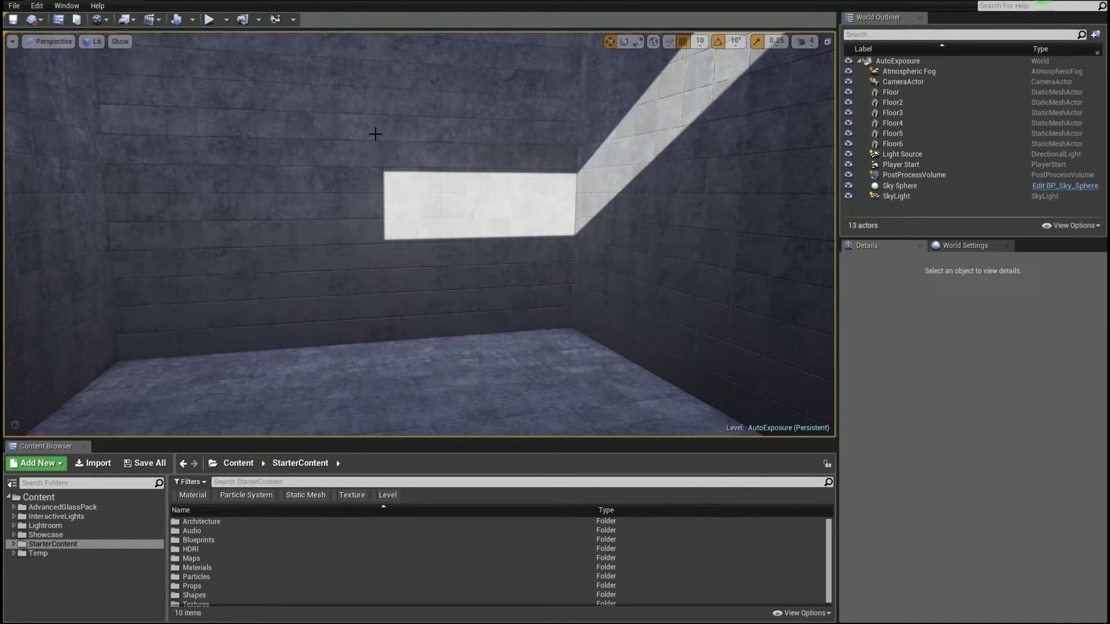
Set the viewport exposure to Fixed at Log -1 = Brightness 1/2x and look at the room
{"action": "left_click", "coordinate": [90, 41]}
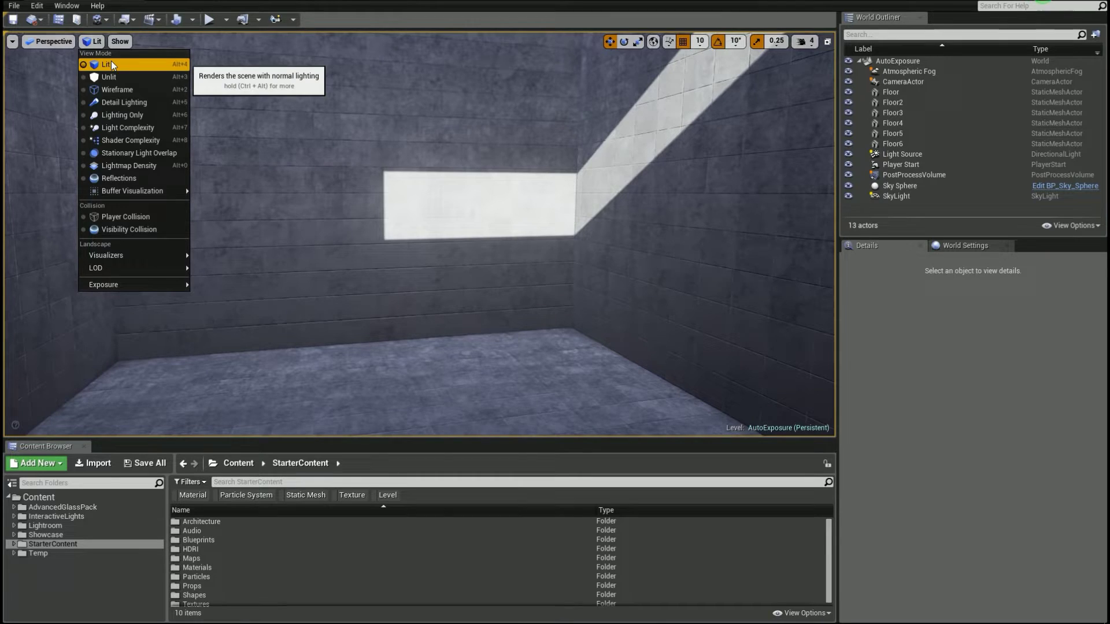
{"action": "mouse_move", "coordinate": [99, 286]}
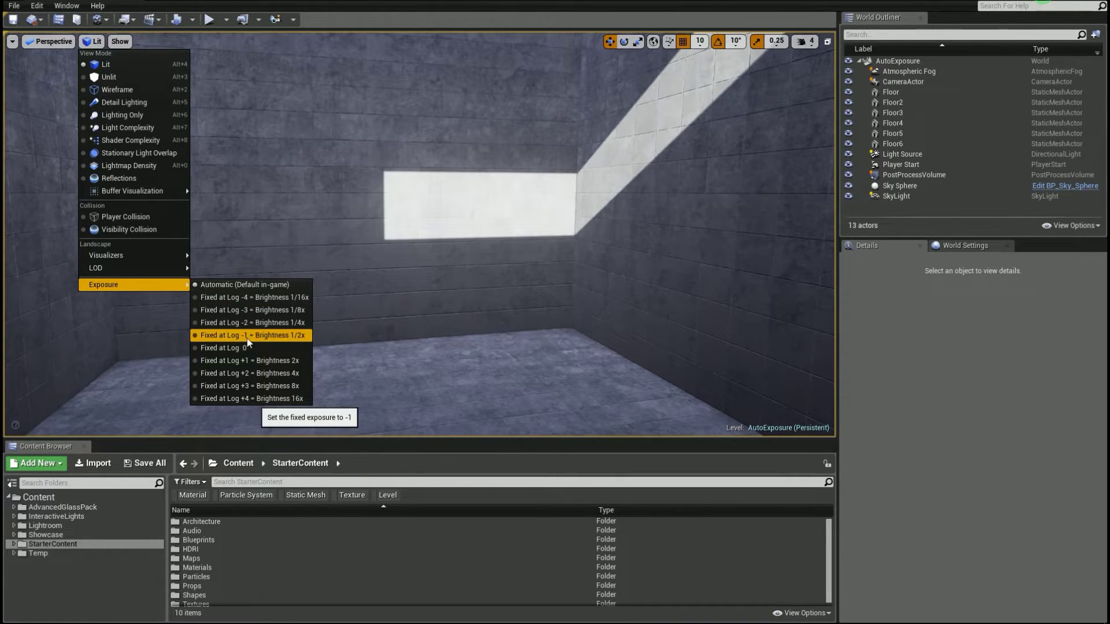
{"action": "left_click", "coordinate": [213, 340]}
{"action": "right_click_drag", "start_coordinate": [214, 340], "coordinate": [213, 340]}
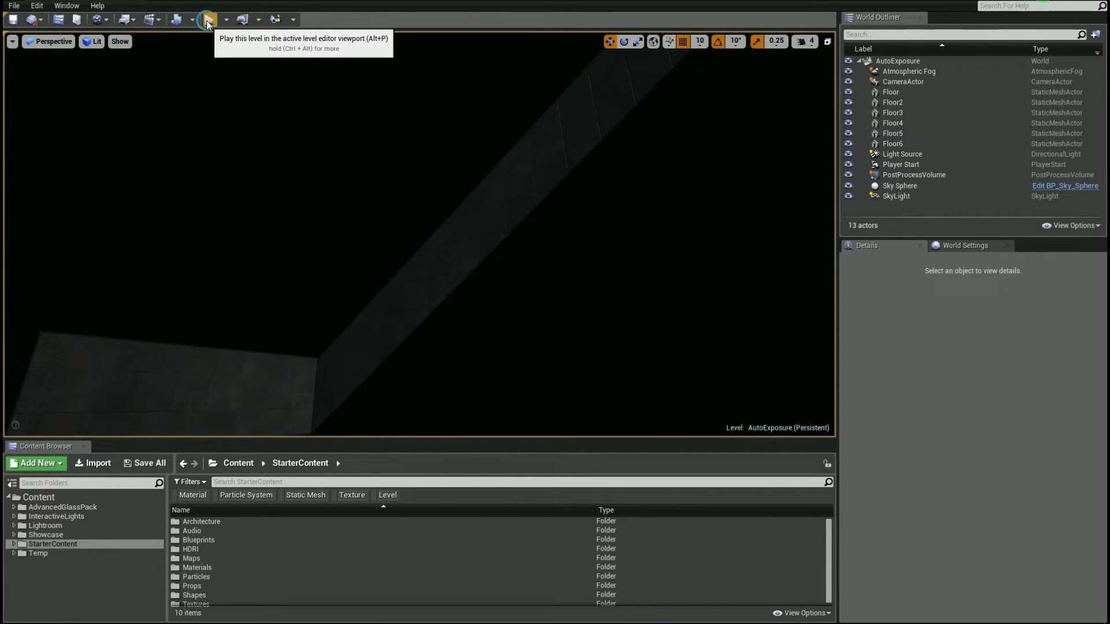
Play the level twice in the viewport to compare the in-game exposure with the editor's fixed exposure, stopping each run
{"action": "left_click", "coordinate": [208, 22]}
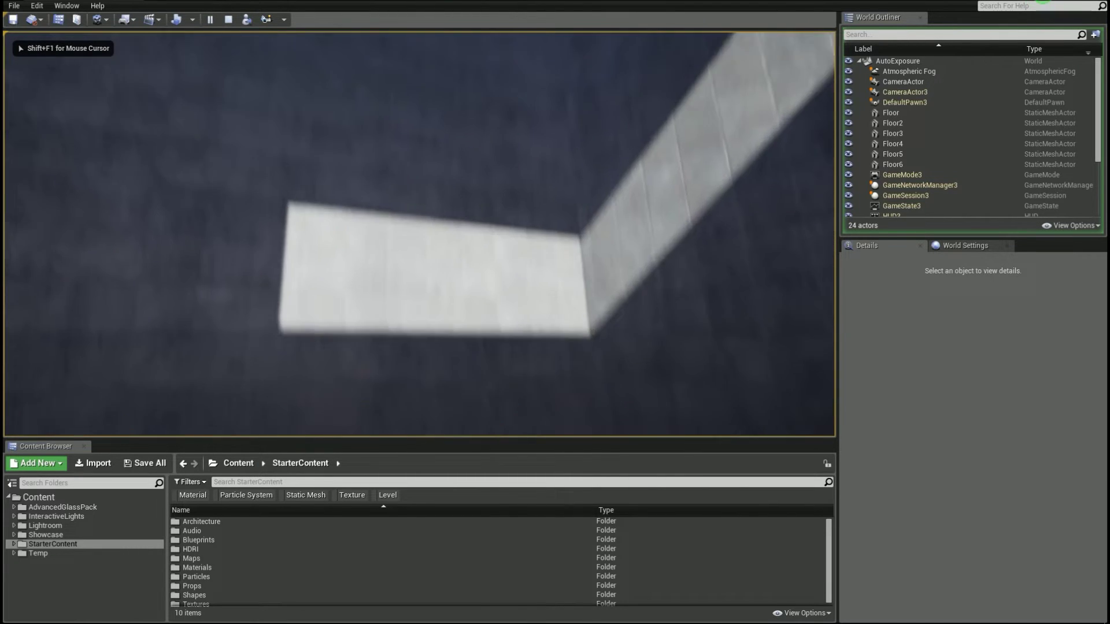
{"action": "key", "text": "Escape"}
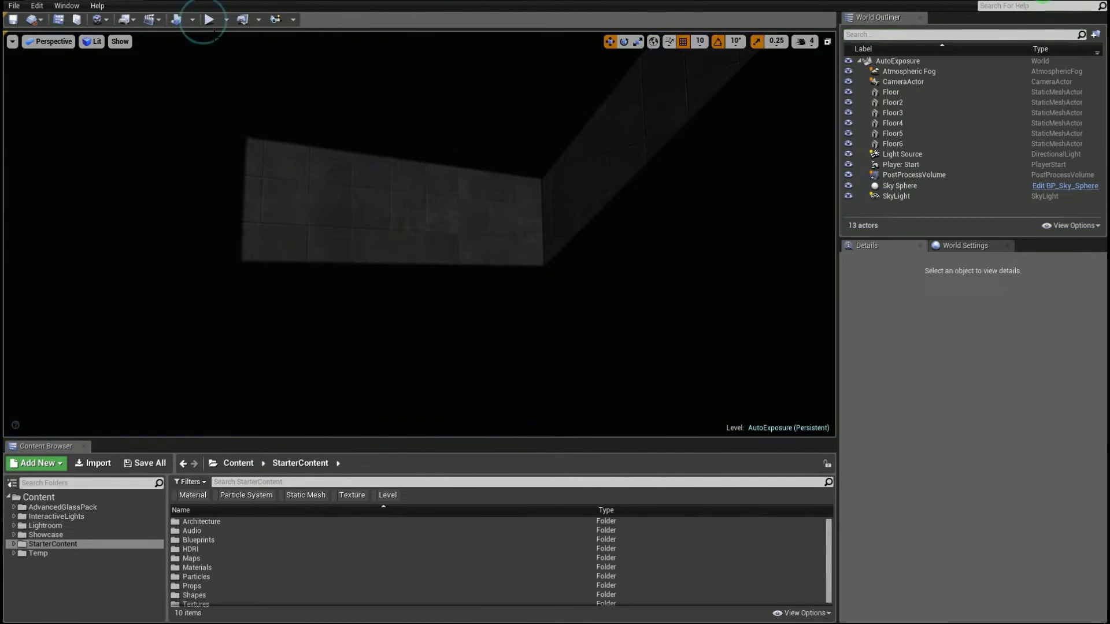
{"action": "left_click", "coordinate": [210, 20]}
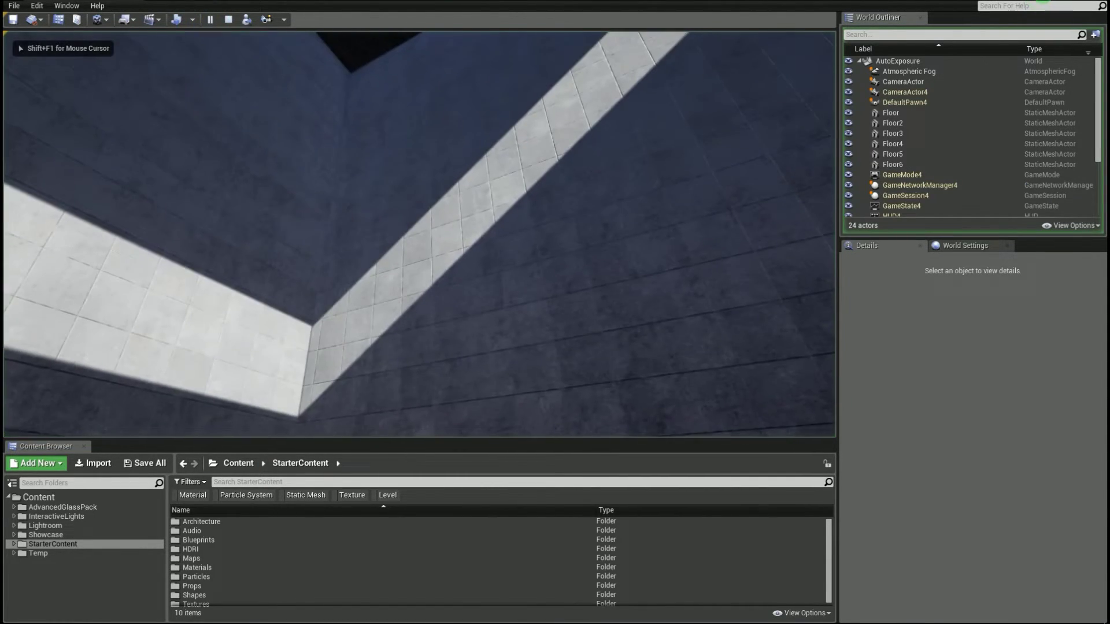
{"action": "key", "text": "Escape"}
Set the viewport exposure to Fixed at Log 0 and look at the room
{"action": "left_click", "coordinate": [93, 41]}
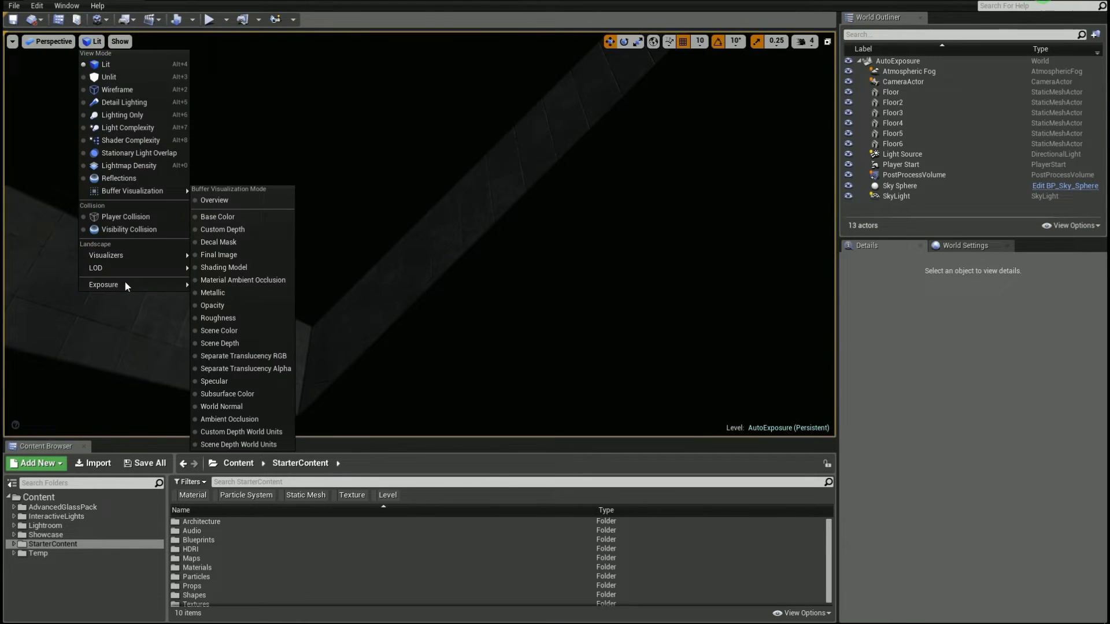
{"action": "left_click", "coordinate": [223, 347]}
{"action": "right_click_drag", "start_coordinate": [223, 348], "coordinate": [223, 347]}
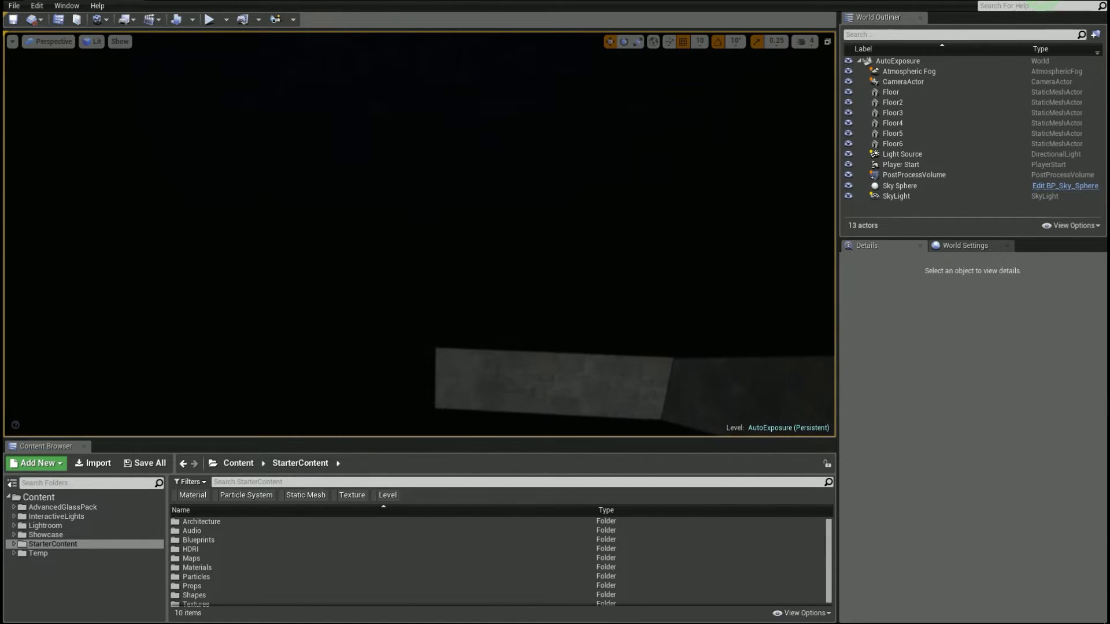
Set the viewport exposure back to Automatic (Default in-game)
{"action": "left_click", "coordinate": [93, 41]}
{"action": "mouse_move", "coordinate": [124, 293]}
{"action": "left_click", "coordinate": [215, 284]}
{"action": "right_click_drag", "start_coordinate": [216, 284], "coordinate": [216, 284]}
Select the post process volume outside the room and search its details for "expo" to view the Auto Exposure settings
{"action": "right_click_drag", "start_coordinate": [366, 300], "coordinate": [366, 300]}
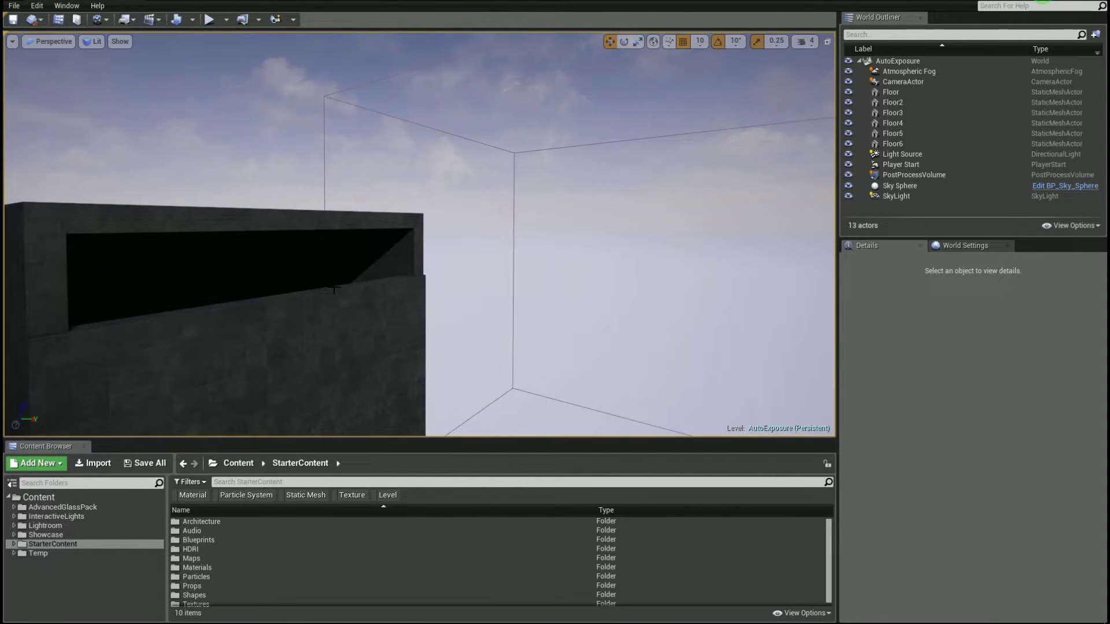
{"action": "right_click_drag", "start_coordinate": [279, 209], "coordinate": [278, 208]}
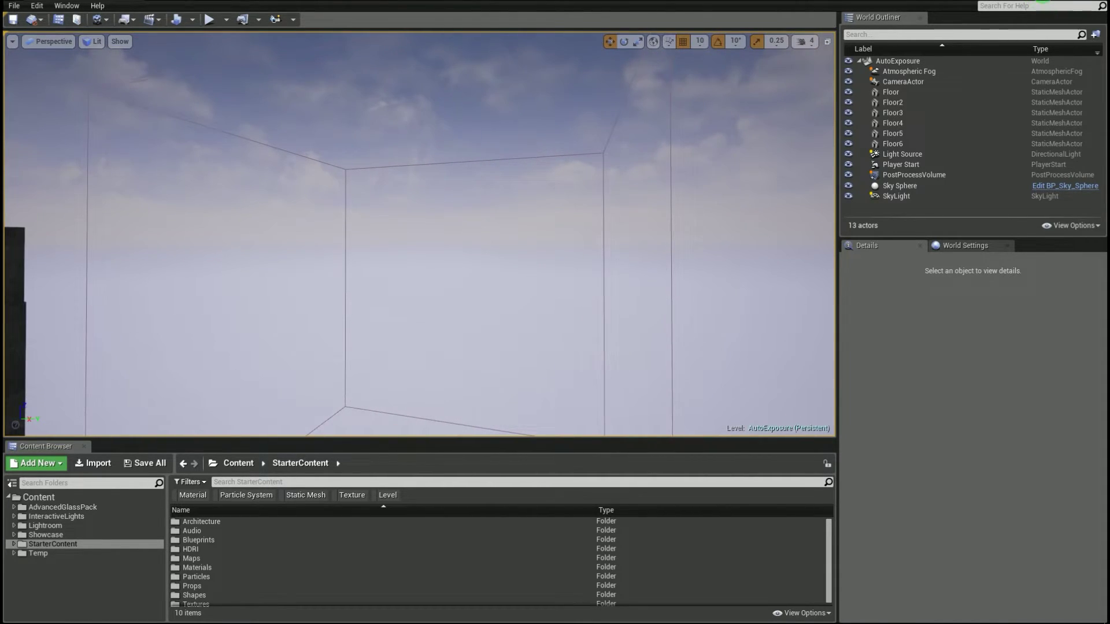
{"action": "left_click", "coordinate": [346, 171]}
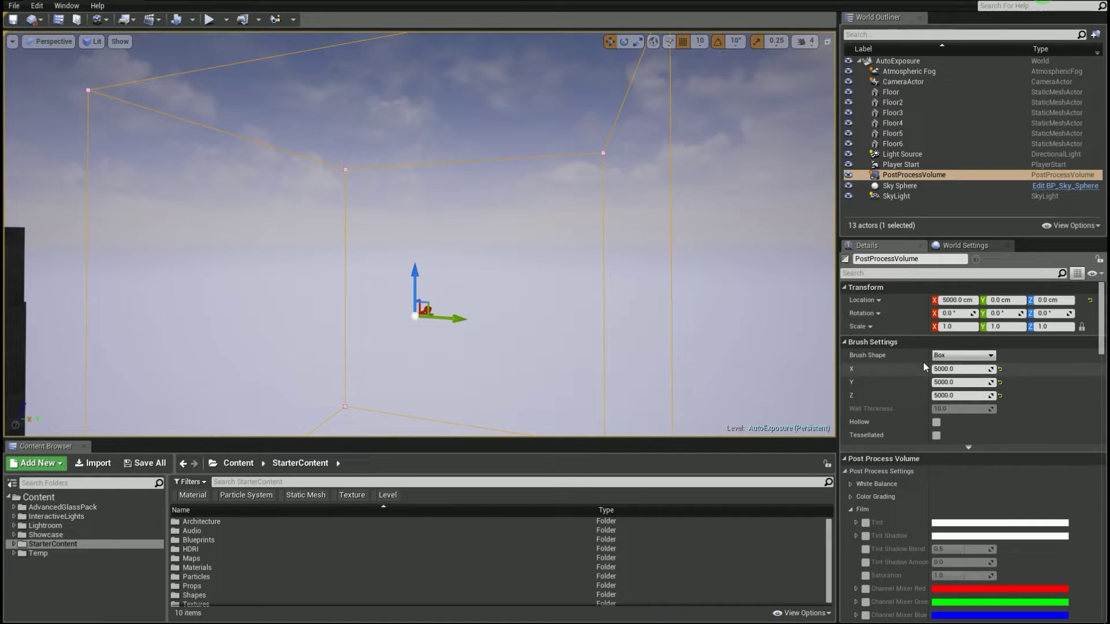
{"action": "left_click", "coordinate": [885, 274]}
{"action": "type", "text": "expo"}
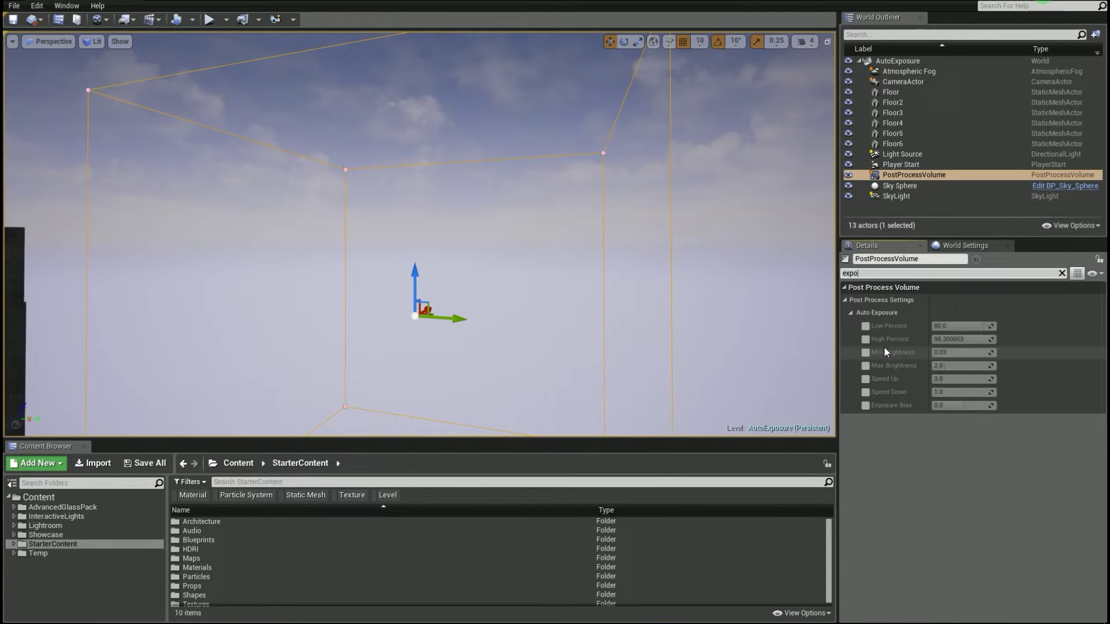
{"action": "left_click", "coordinate": [1062, 274]}
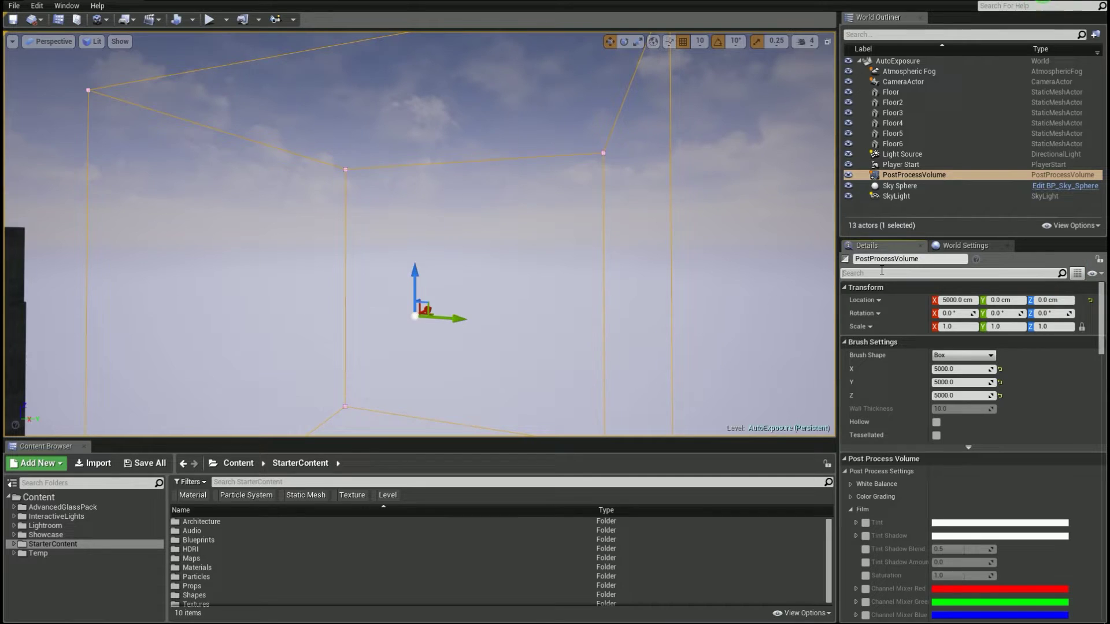
Search the post process volume's details for "un" to check its Unbound option, and clear the search
{"action": "left_click", "coordinate": [882, 271]}
{"action": "type", "text": "un"}
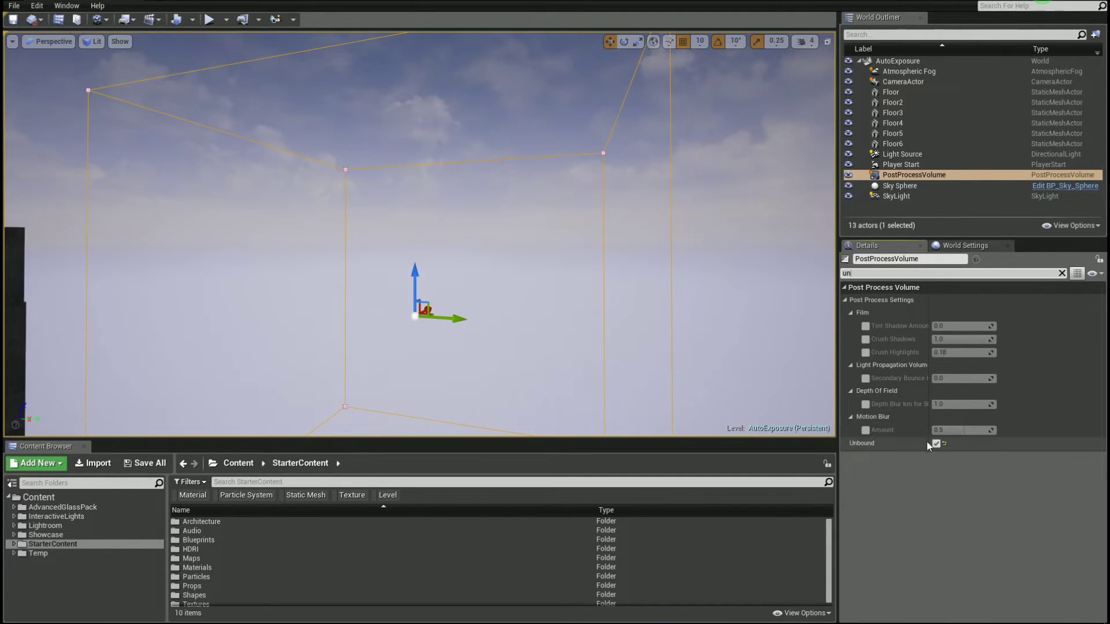
{"action": "left_click", "coordinate": [1062, 274]}
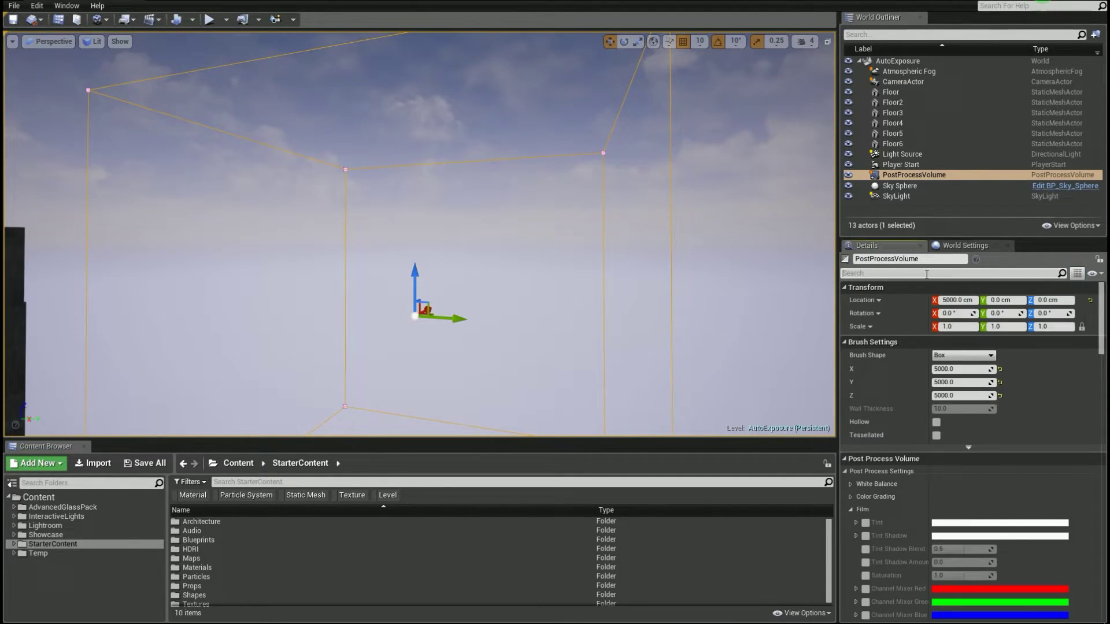
Filter the volume's details for "ex" and override the Auto Exposure Min Brightness and Max Brightness, setting both to 1.0
{"action": "type", "text": "ex"}
{"action": "right_click_drag", "start_coordinate": [602, 307], "coordinate": [598, 340]}
{"action": "left_click", "coordinate": [864, 411]}
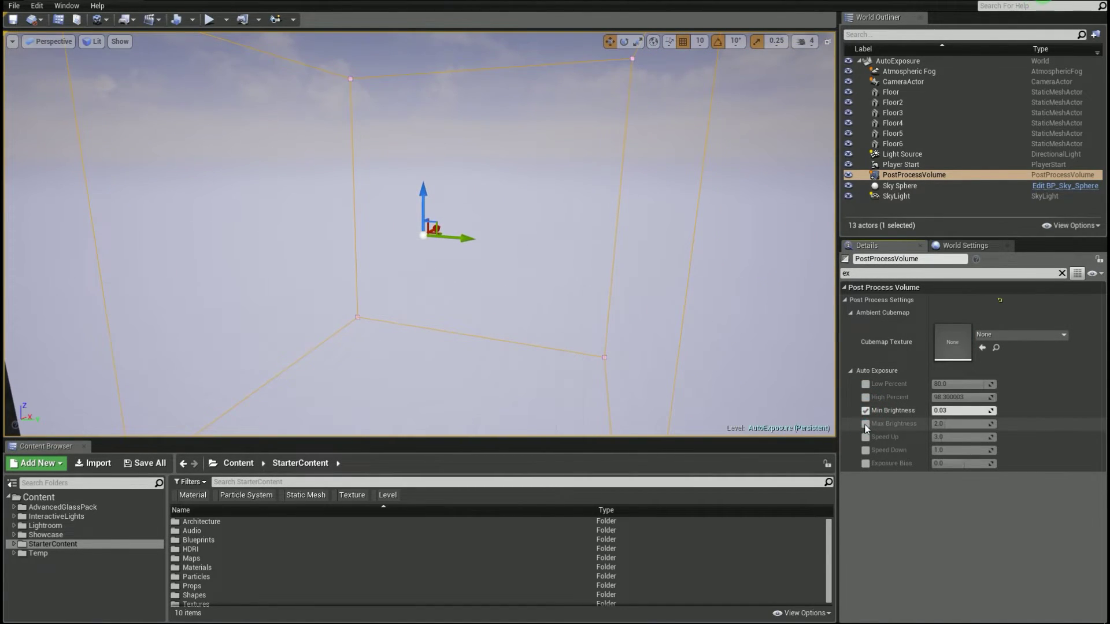
{"action": "left_click", "coordinate": [957, 410]}
{"action": "type", "text": "1"}
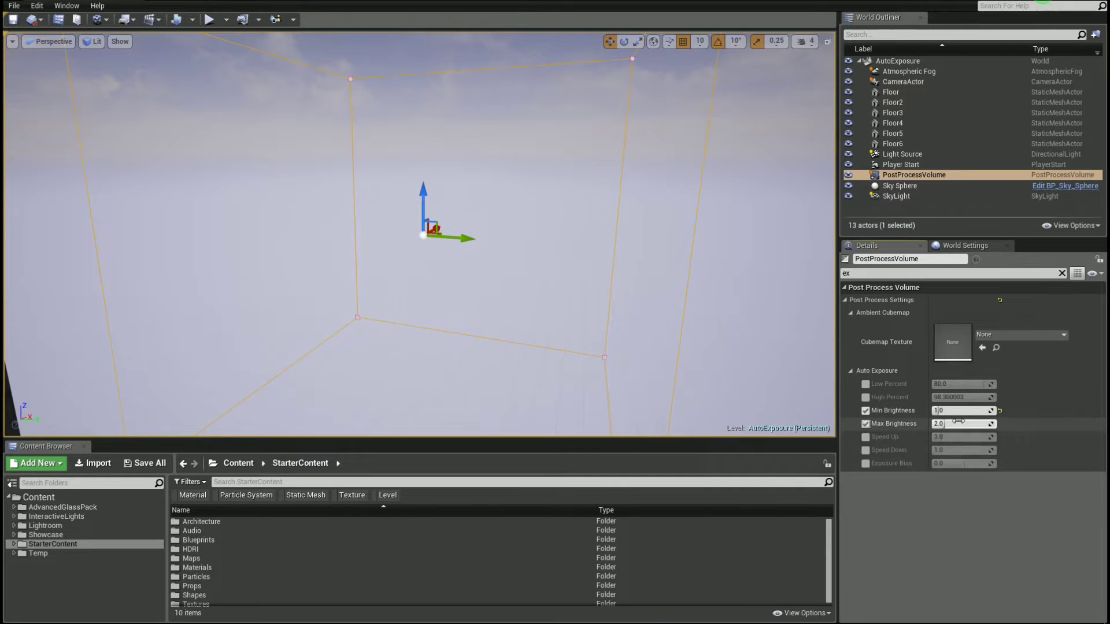
{"action": "left_click", "coordinate": [954, 422]}
{"action": "type", "text": "1"}
{"action": "key", "text": "Return"}
Enable the Exposure Bias override on the post process volume and adjust its value while viewing the building
{"action": "right_click_drag", "start_coordinate": [546, 255], "coordinate": [370, 246]}
{"action": "key", "text": "w"}
{"action": "right_click_drag", "start_coordinate": [795, 369], "coordinate": [795, 392]}
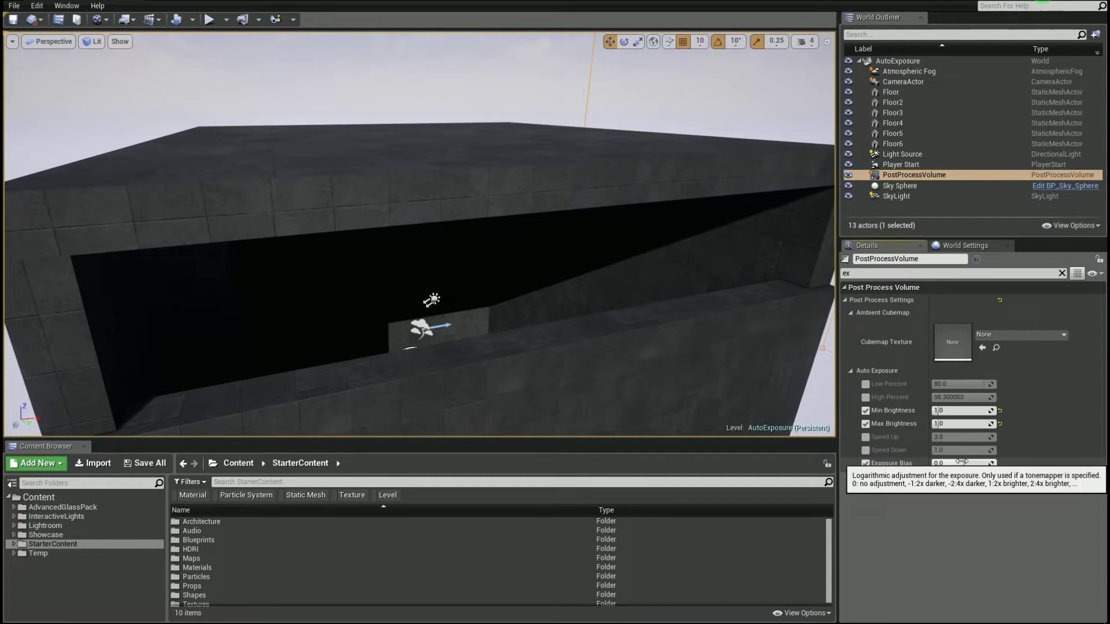
{"action": "mouse_move", "coordinate": [945, 461]}
{"action": "left_mouse_down"}
{"action": "mouse_move", "coordinate": [971, 461]}
{"action": "mouse_move", "coordinate": [950, 463]}
{"action": "left_mouse_up"}
Return inside the building and play the level to check the locked exposure in game, ending with the play session stopped
{"action": "key", "text": "w"}
{"action": "right_click_drag", "start_coordinate": [420, 234], "coordinate": [323, 243]}
{"action": "left_click", "coordinate": [209, 19]}
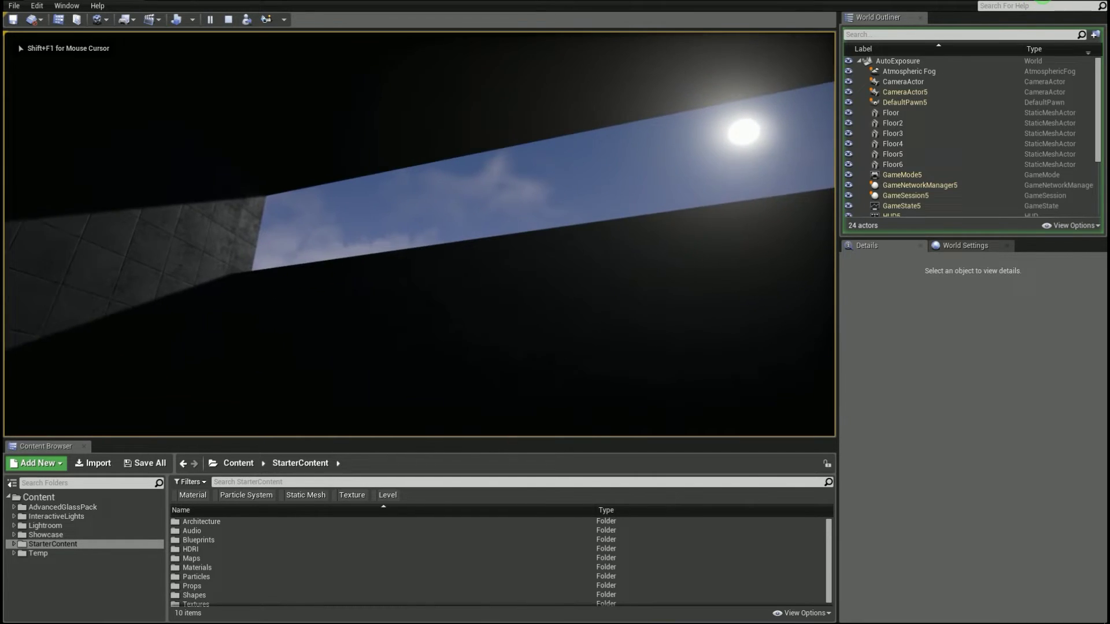
{"action": "key", "text": "shift+F1"}
{"action": "key", "text": "Escape"}
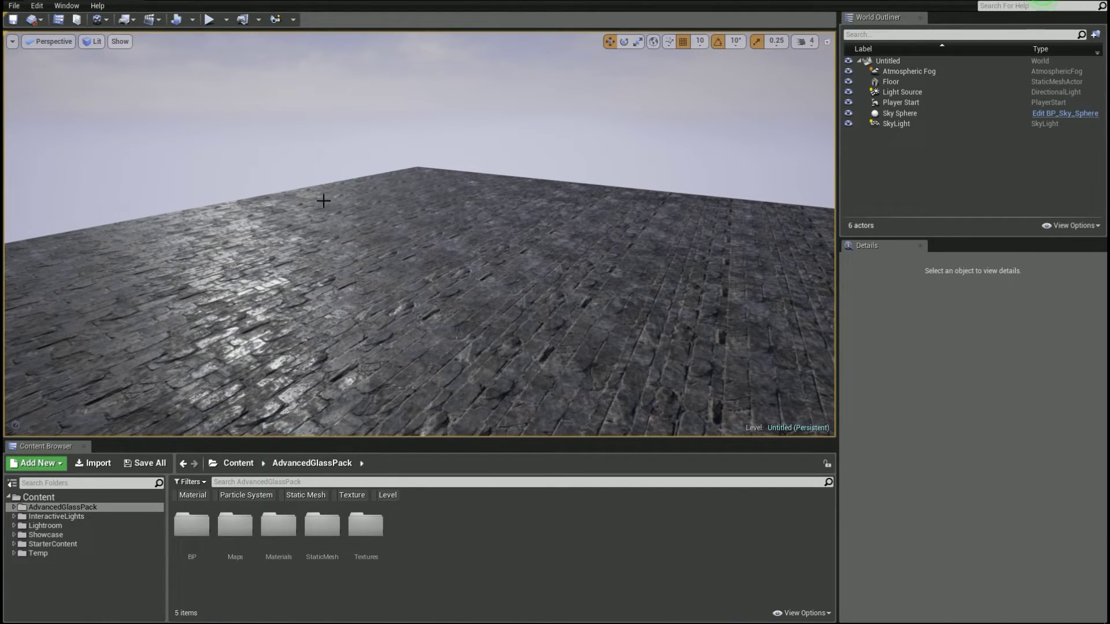
Open the World Settings of the untitled level and expand the Lightmass Settings
{"action": "left_click", "coordinate": [98, 20]}
{"action": "left_click", "coordinate": [129, 41]}
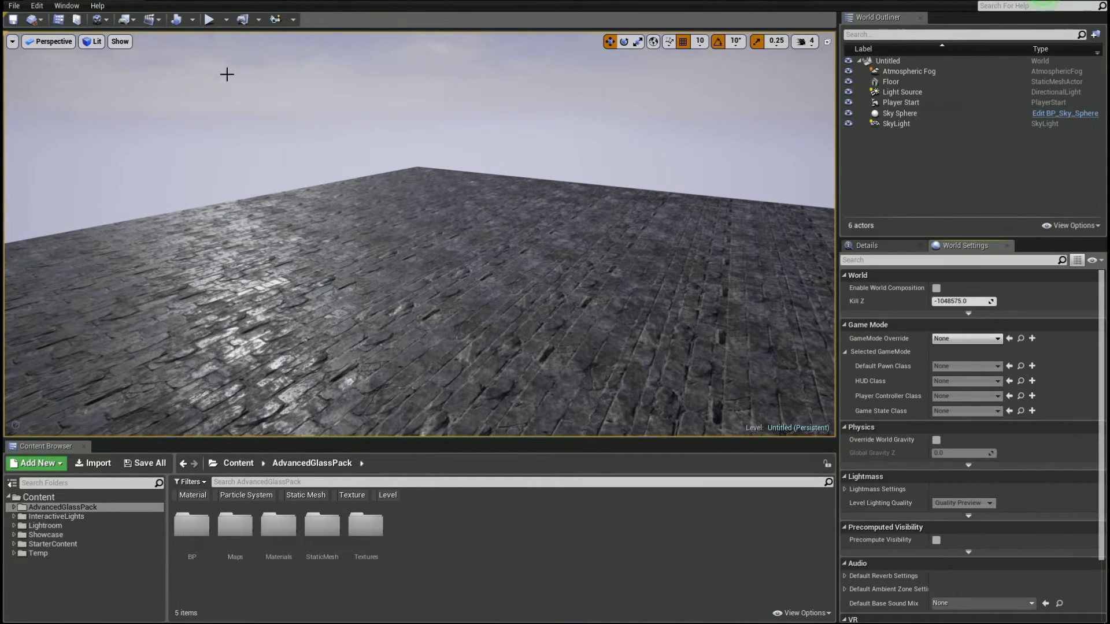
{"action": "scroll", "coordinate": [976, 351], "scroll_direction": "down", "scroll_amount": 1}
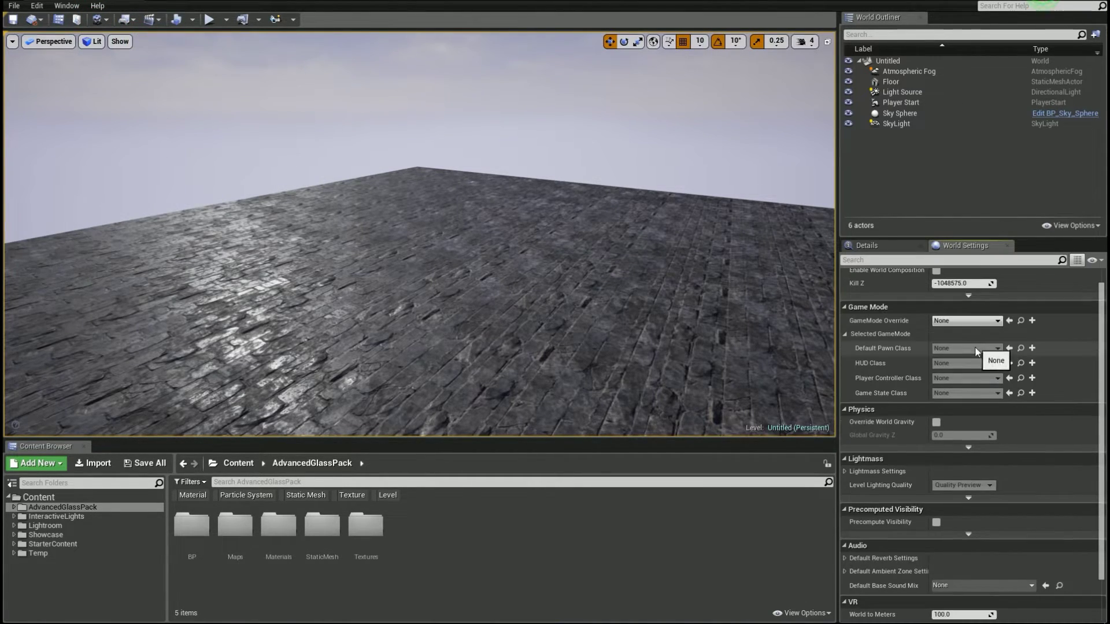
{"action": "left_click", "coordinate": [846, 472]}
{"action": "scroll", "coordinate": [848, 472], "scroll_direction": "down", "scroll_amount": 1}
{"action": "scroll", "coordinate": [848, 472], "scroll_direction": "down", "scroll_amount": 4}
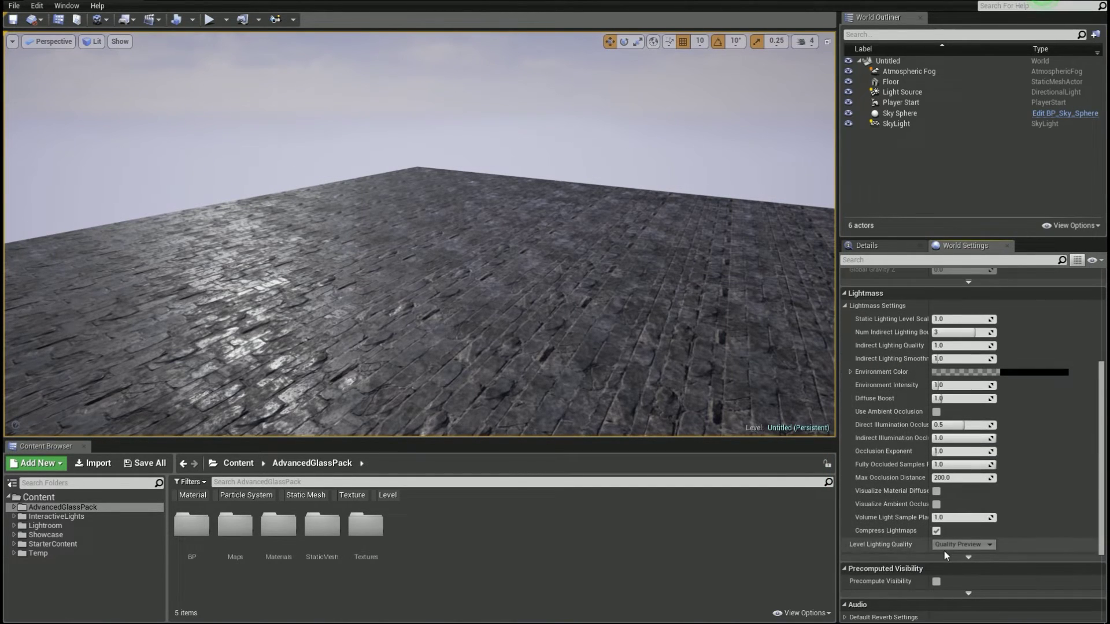
Expand the advanced Lightmass options and the Lightmaps list, and open the LQ_Lightmap_0_1 texture
{"action": "left_click", "coordinate": [968, 558]}
{"action": "scroll", "coordinate": [959, 537], "scroll_direction": "down", "scroll_amount": 5}
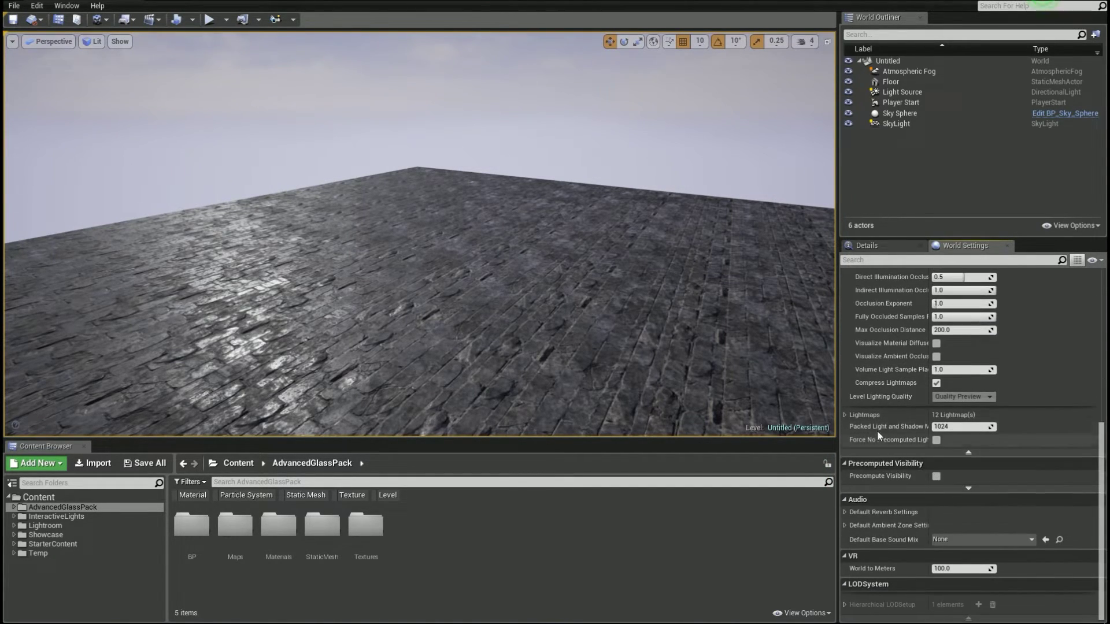
{"action": "left_click", "coordinate": [844, 415]}
{"action": "scroll", "coordinate": [983, 405], "scroll_direction": "down", "scroll_amount": 2}
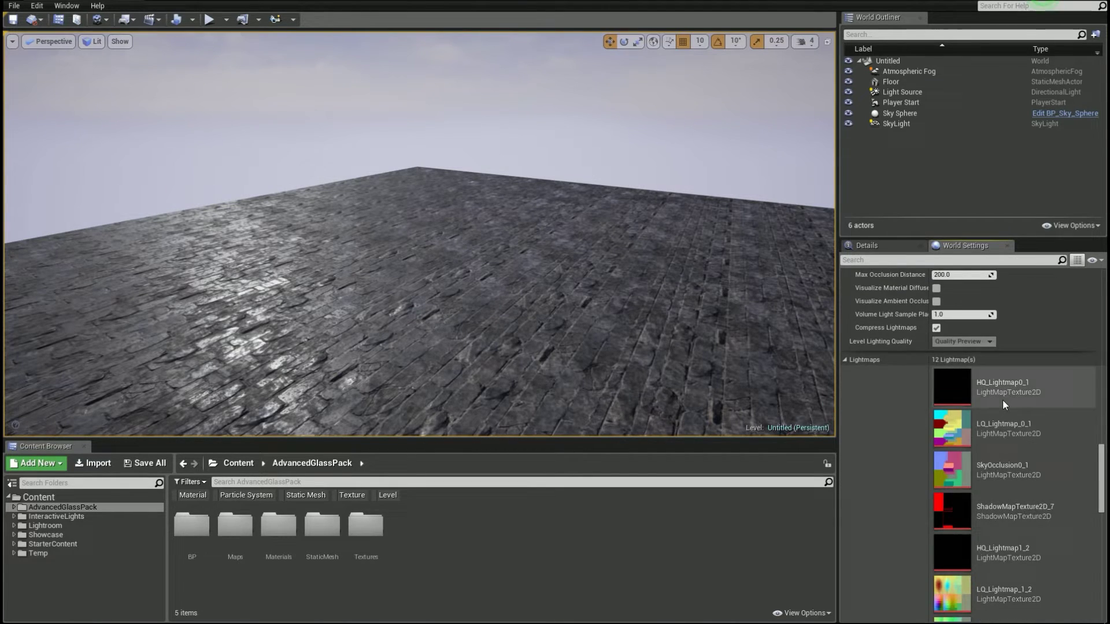
{"action": "scroll", "coordinate": [994, 474], "scroll_direction": "down", "scroll_amount": 2}
{"action": "double_click", "coordinate": [952, 356]}
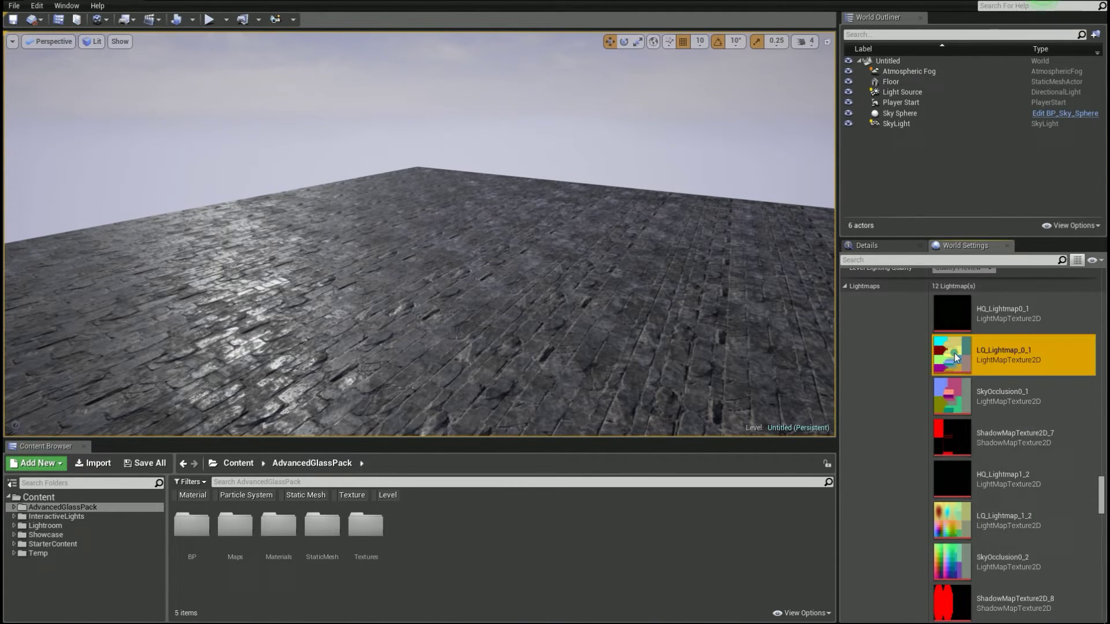
Inspect the blue, green and red channels of the lightmap texture one at a time, and close the texture editor
{"action": "scroll", "coordinate": [589, 199], "scroll_direction": "down", "scroll_amount": 5}
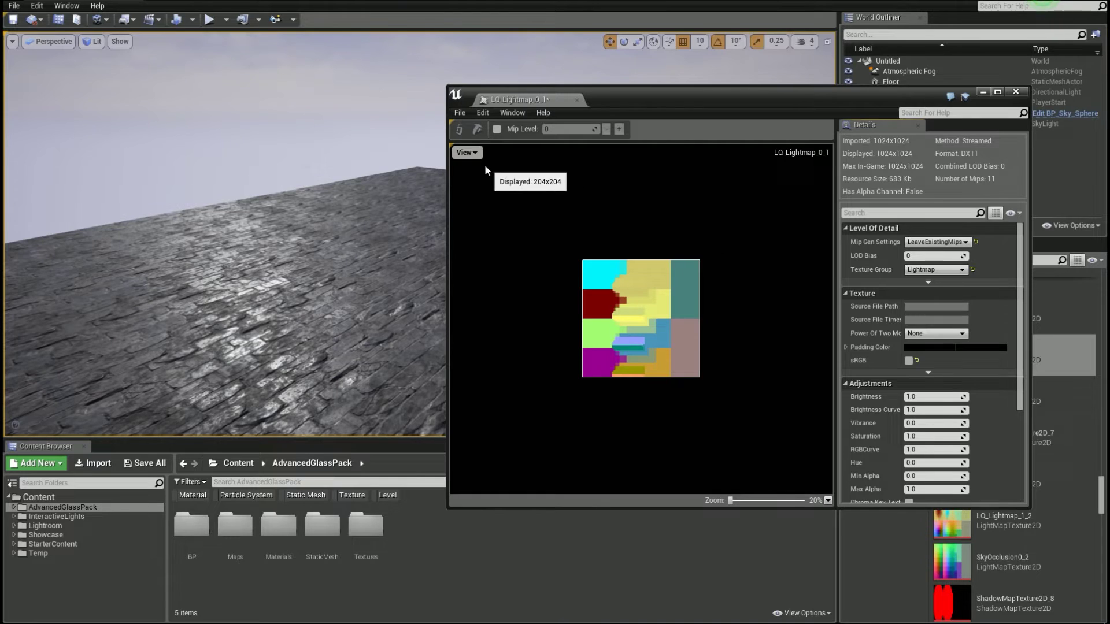
{"action": "left_click", "coordinate": [466, 152]}
{"action": "left_click", "coordinate": [457, 176]}
{"action": "left_click", "coordinate": [457, 188]}
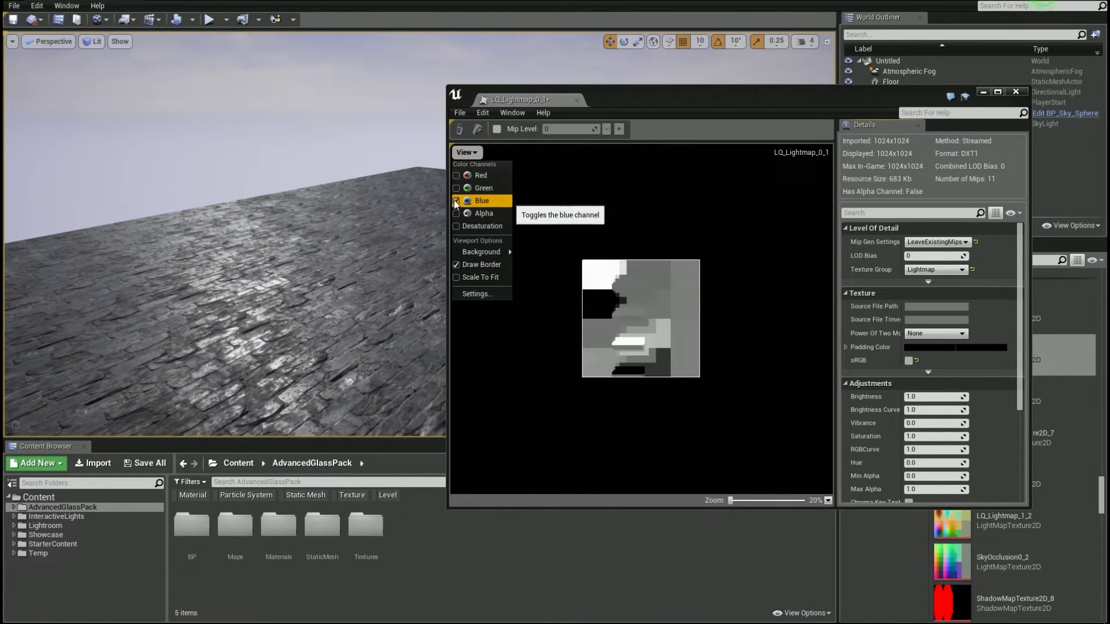
{"action": "left_click", "coordinate": [456, 201]}
{"action": "left_click", "coordinate": [456, 188]}
{"action": "left_click", "coordinate": [456, 188]}
{"action": "left_click", "coordinate": [456, 175]}
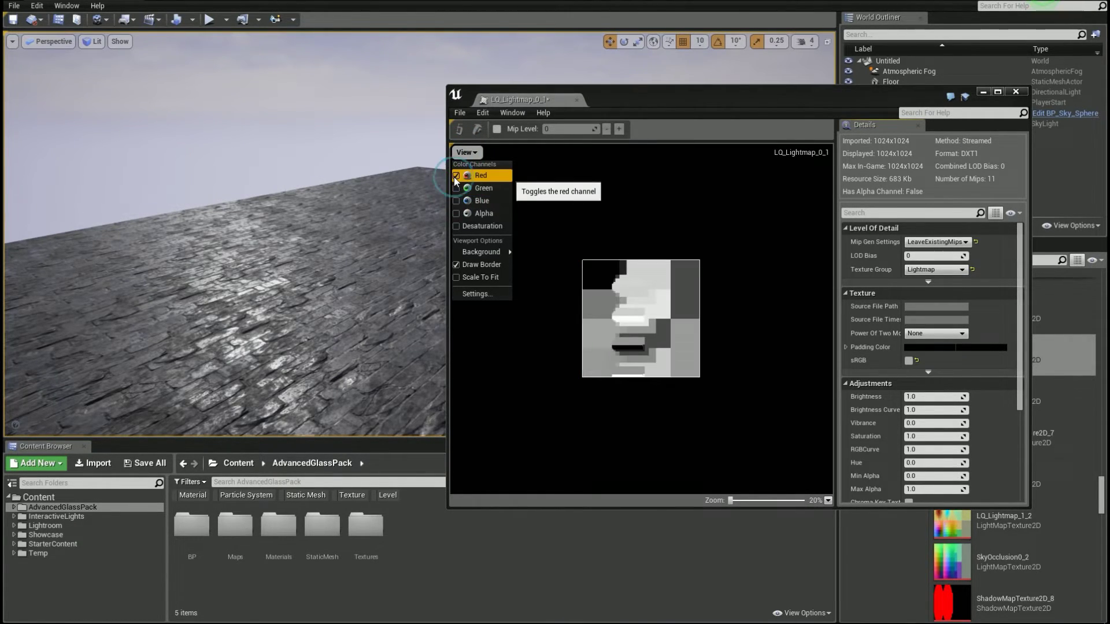
{"action": "left_click", "coordinate": [576, 100]}
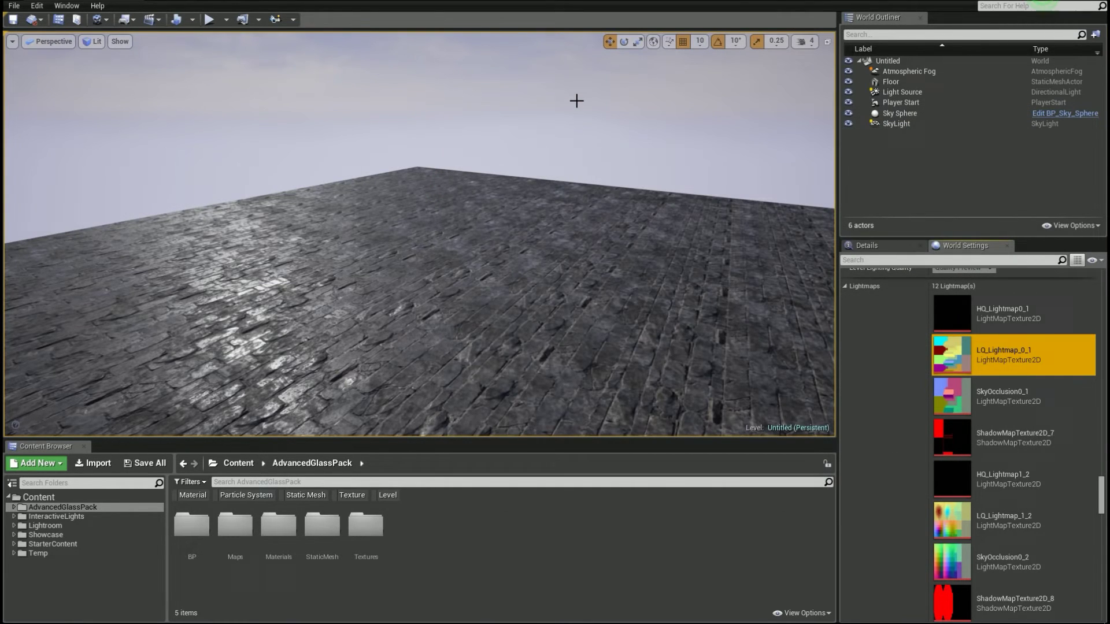
Open the ShadowMapTexture2D_7 lightmap texture, hide its alpha channel to inspect the shadow data, and close it
{"action": "double_click", "coordinate": [1051, 441]}
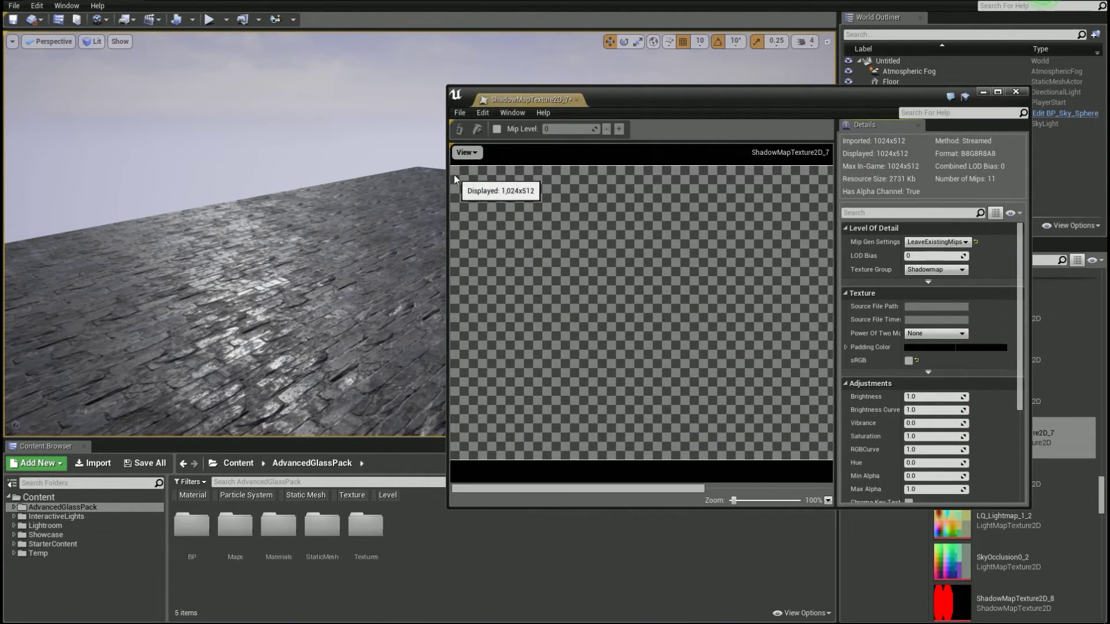
{"action": "left_click", "coordinate": [466, 152]}
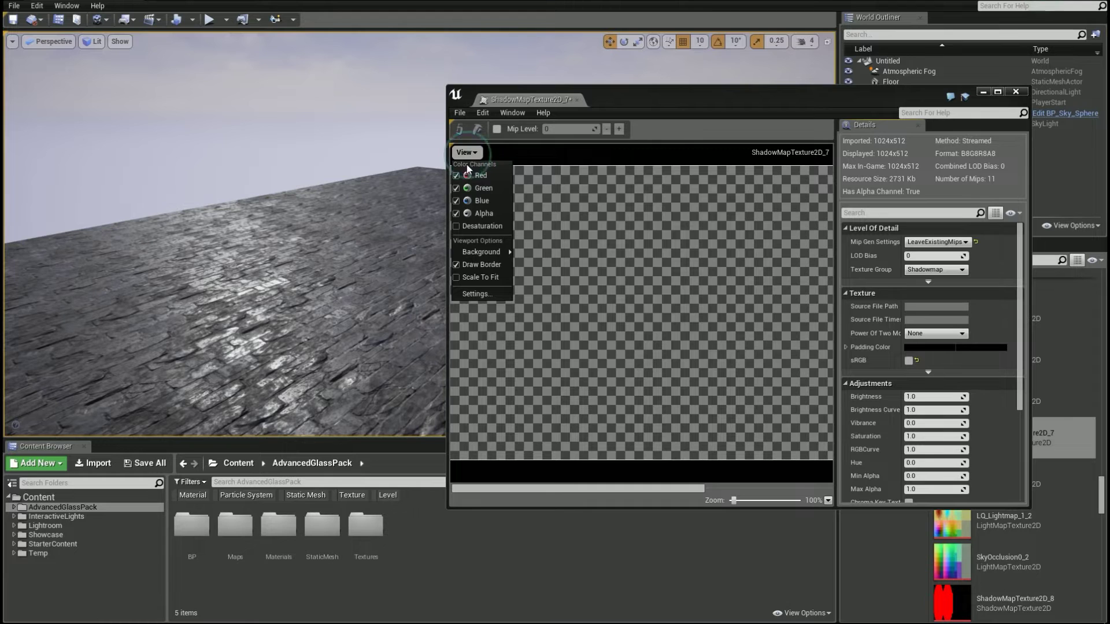
{"action": "left_click", "coordinate": [456, 214]}
{"action": "left_click", "coordinate": [664, 245]}
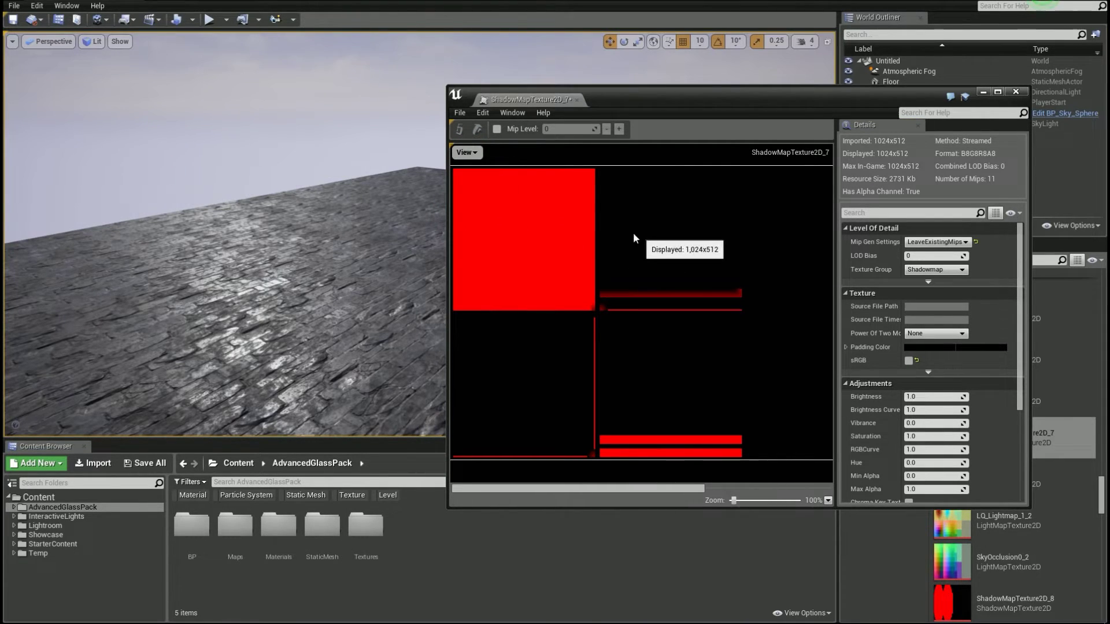
{"action": "left_click", "coordinate": [576, 100]}
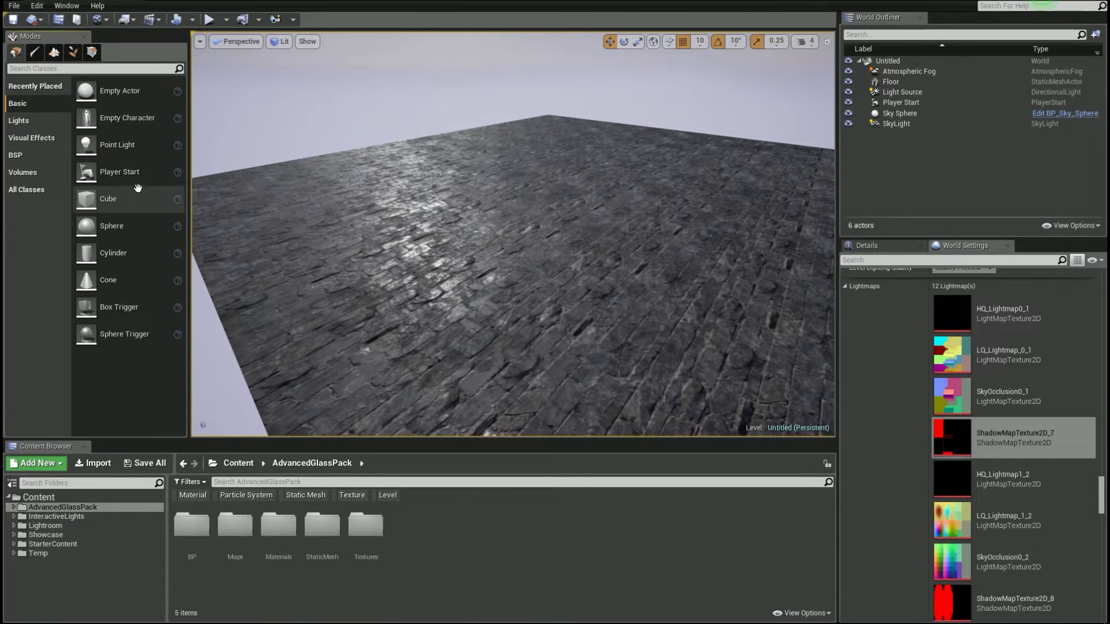
Place a cube on the stone floor, raise it until it sits above the surface, and build the level's lighting
{"action": "left_click_drag", "start_coordinate": [138, 188], "coordinate": [454, 230]}
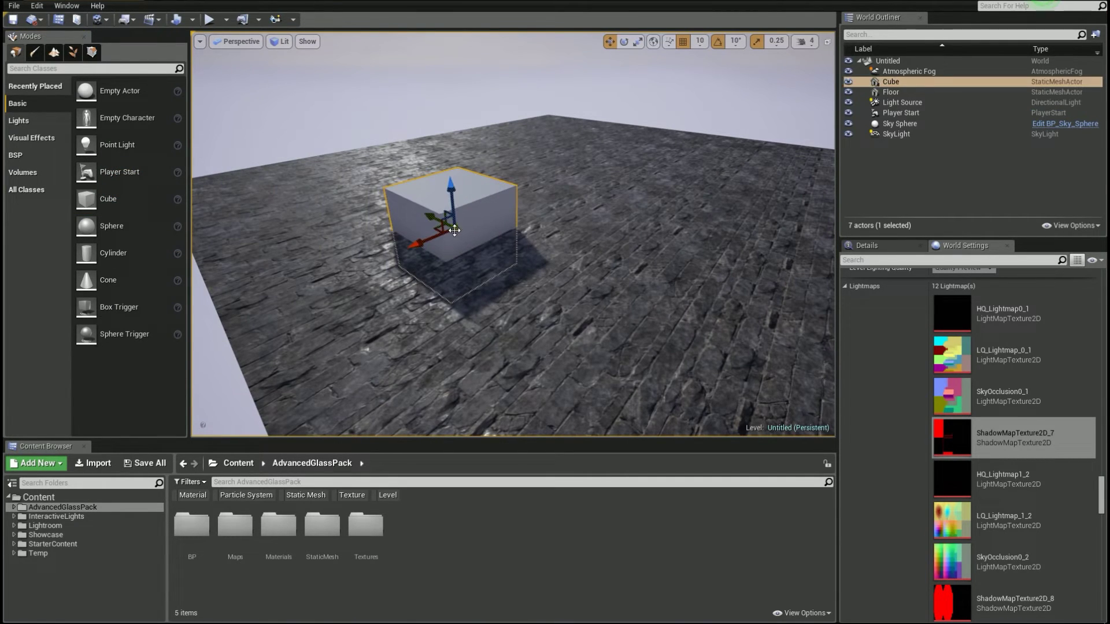
{"action": "left_click_drag", "start_coordinate": [452, 189], "coordinate": [450, 146]}
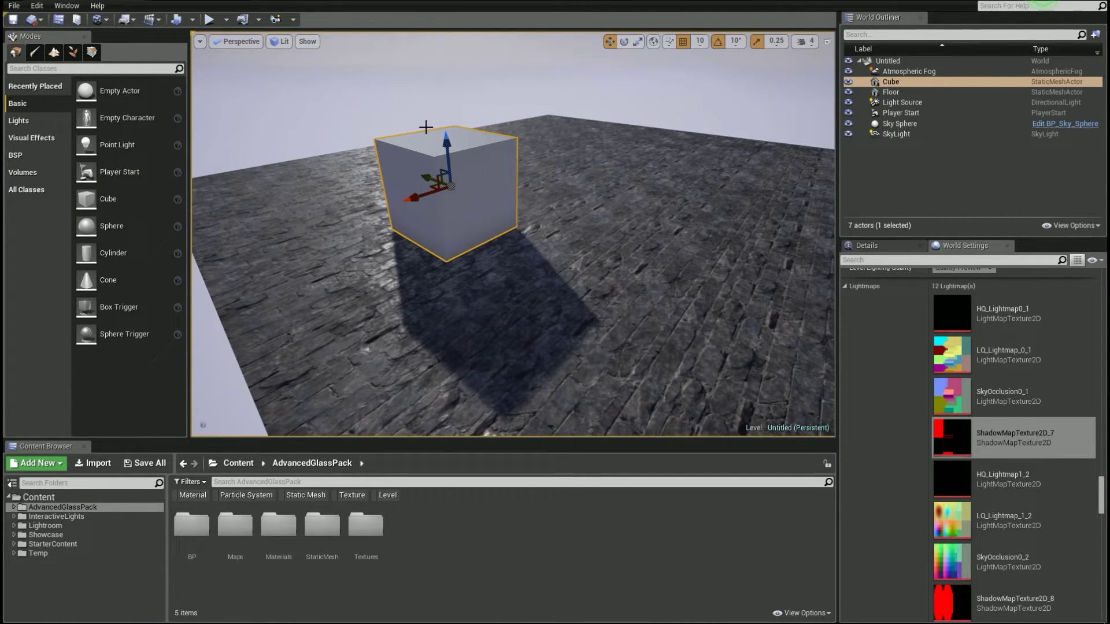
{"action": "left_click", "coordinate": [272, 56]}
{"action": "left_click", "coordinate": [177, 20]}
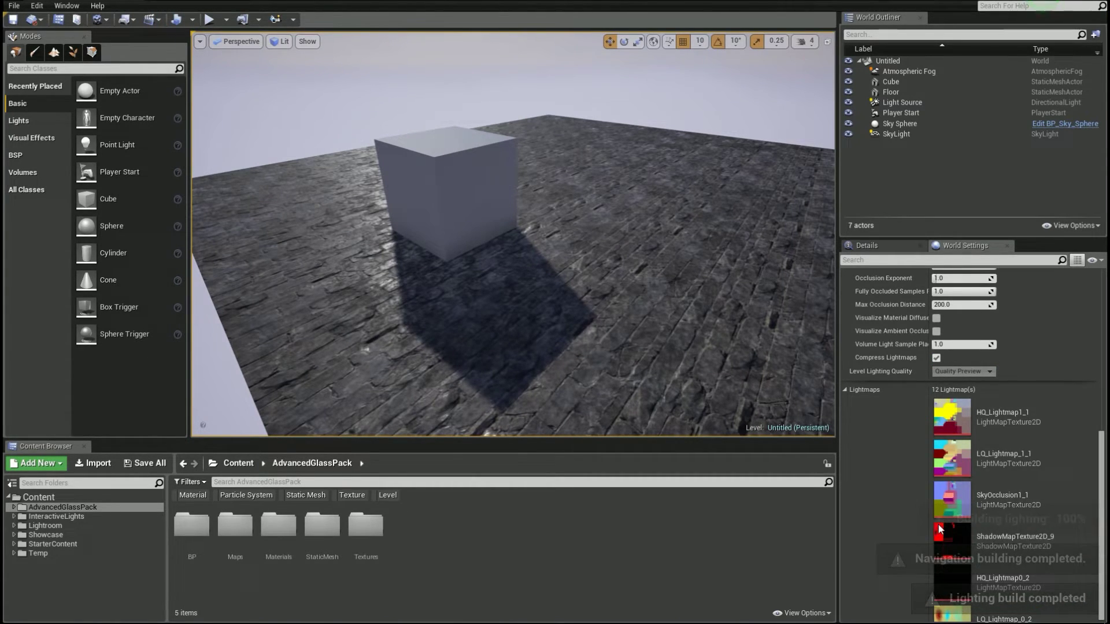
Open the ShadowMapTexture2D_9 texture without its alpha channel, compare it with the cube's shadow in the level, and close it
{"action": "double_click", "coordinate": [942, 531]}
{"action": "left_click", "coordinate": [466, 152]}
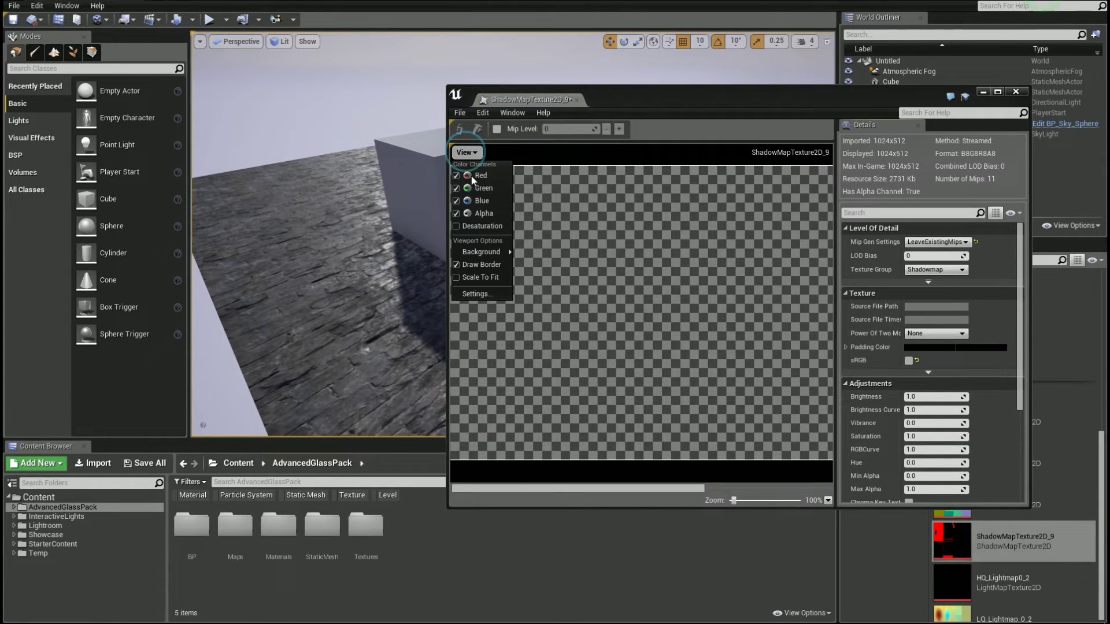
{"action": "left_click", "coordinate": [470, 214]}
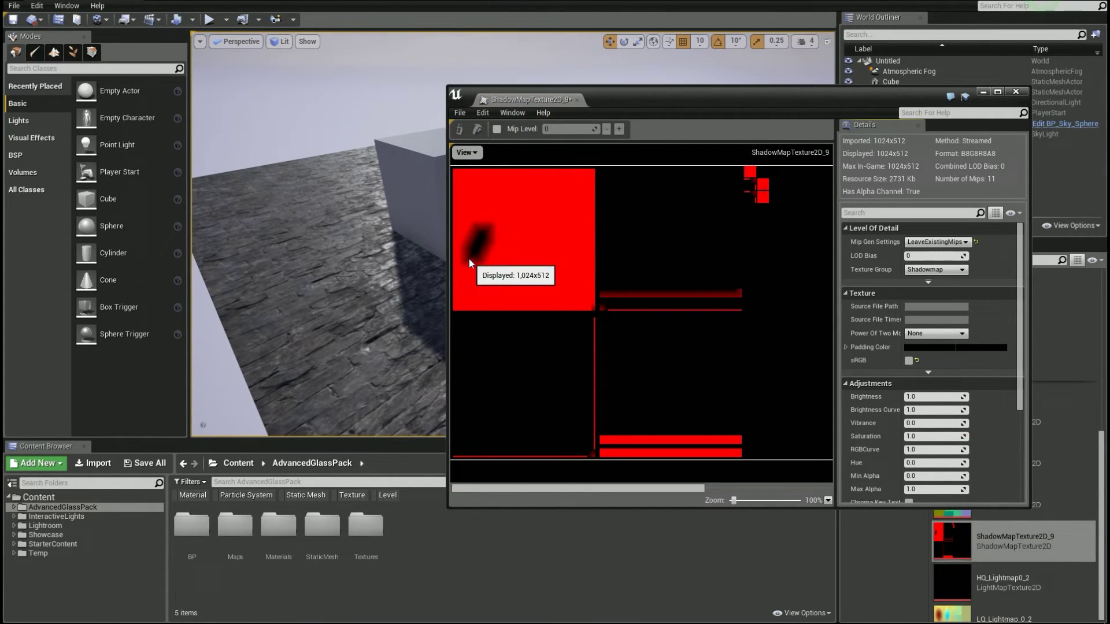
{"action": "left_click_drag", "start_coordinate": [612, 105], "coordinate": [785, 104]}
{"action": "right_click_drag", "start_coordinate": [479, 295], "coordinate": [496, 307]}
{"action": "left_click", "coordinate": [751, 96]}
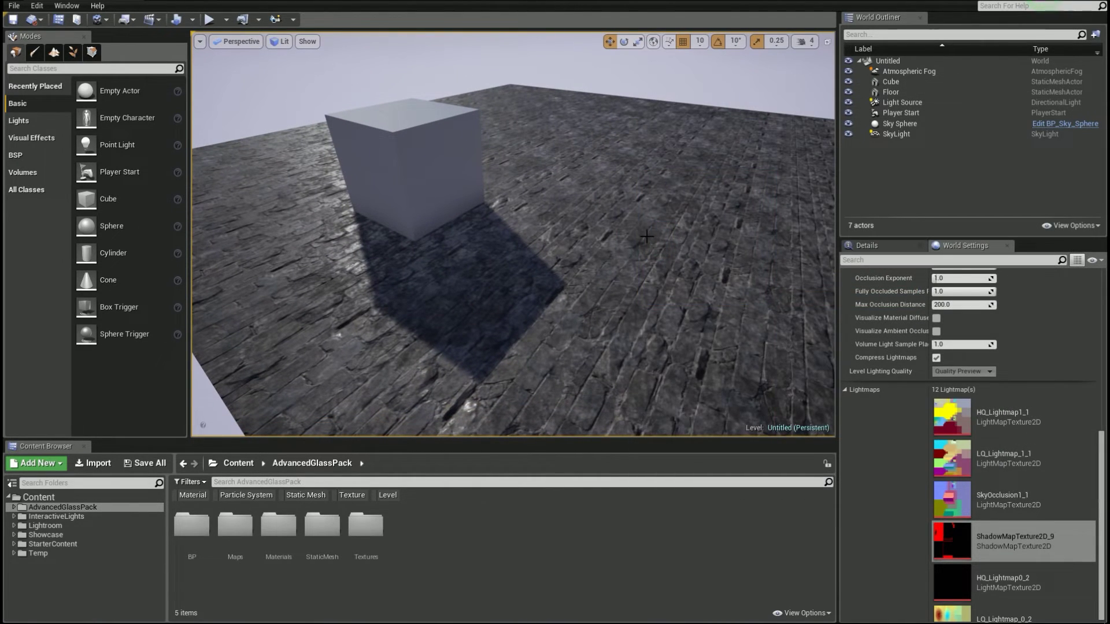
Open the LQ_Lightmap_0_2 texture, examine it enlarged, and close the texture editor
{"action": "double_click", "coordinate": [966, 614]}
{"action": "scroll", "coordinate": [820, 306], "scroll_direction": "up", "scroll_amount": 5}
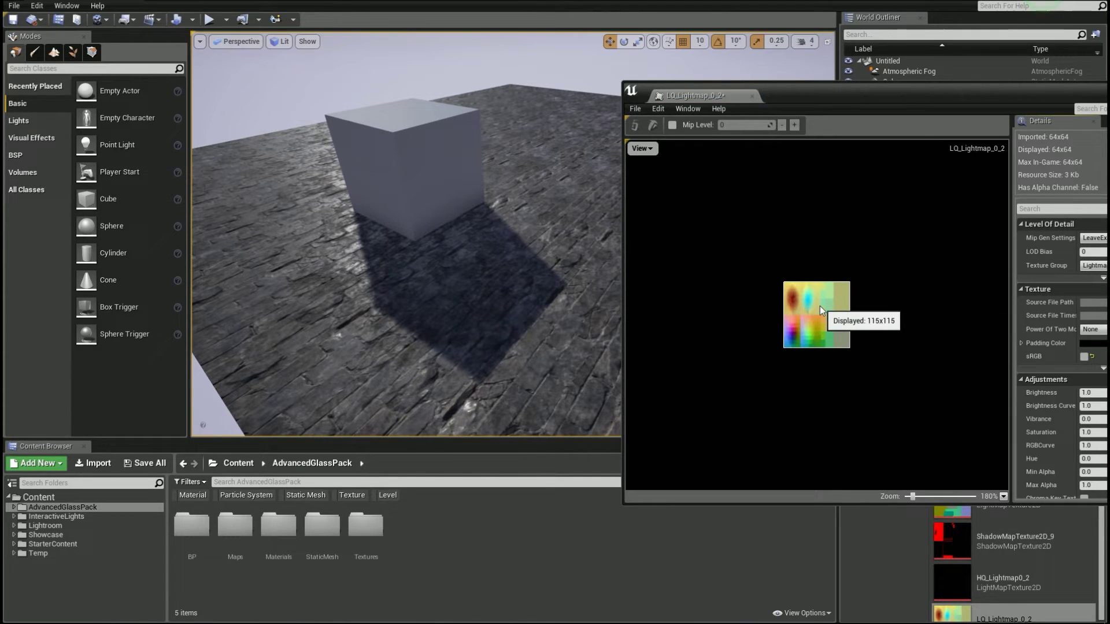
{"action": "left_click", "coordinate": [751, 96]}
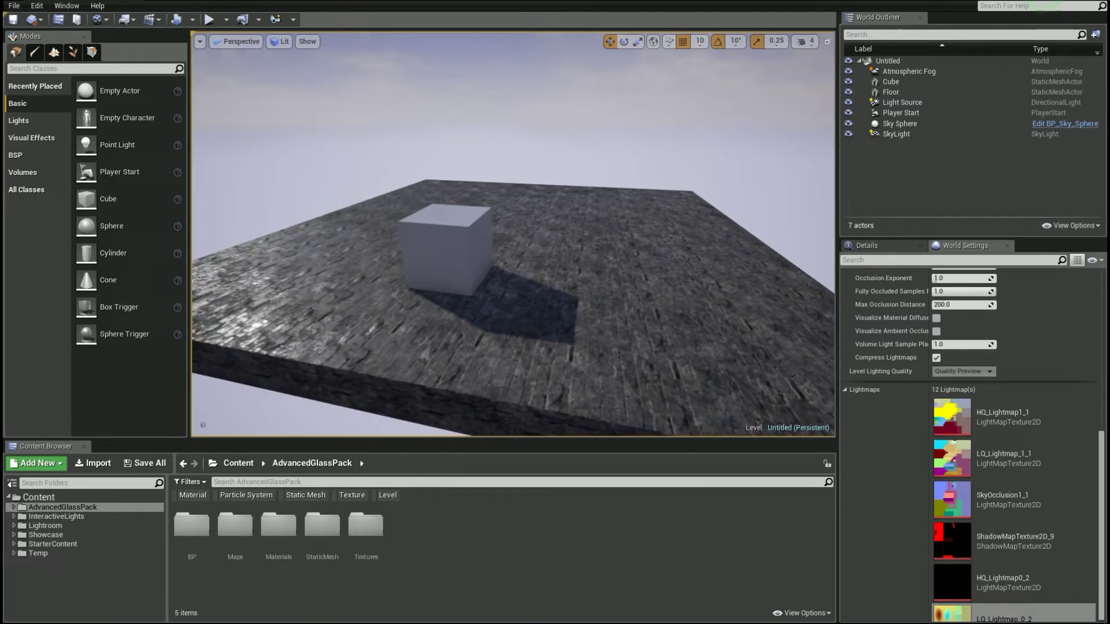
Open the cube's static mesh to view its settings, close it, and examine the cube's baked shadow up close
{"action": "right_click_drag", "start_coordinate": [513, 234], "coordinate": [474, 239]}
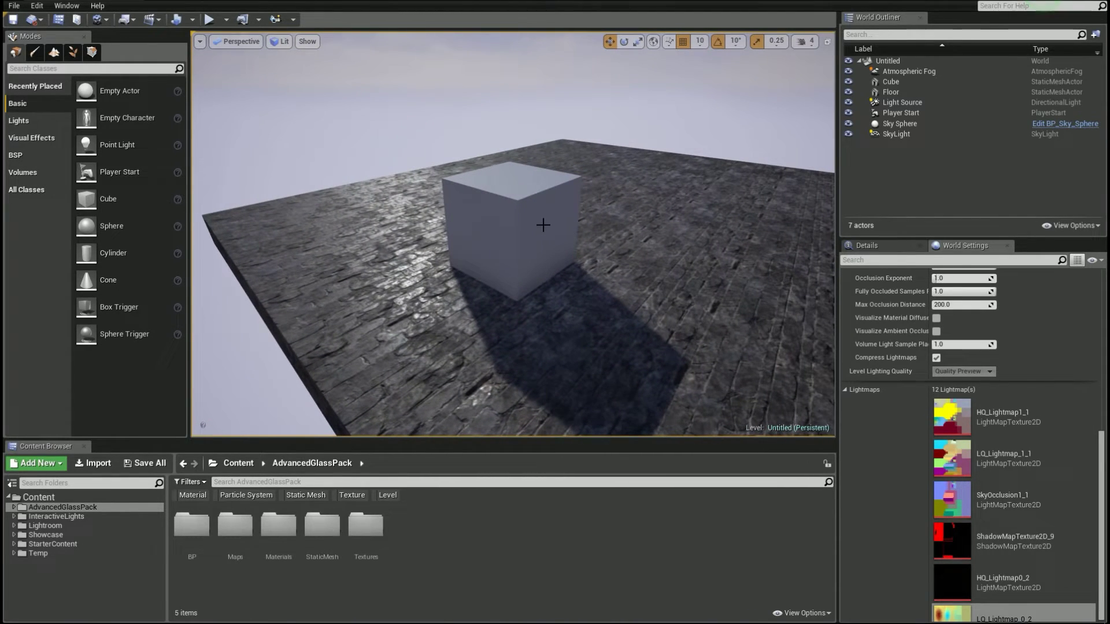
{"action": "left_click", "coordinate": [543, 225]}
{"action": "double_click", "coordinate": [543, 225]}
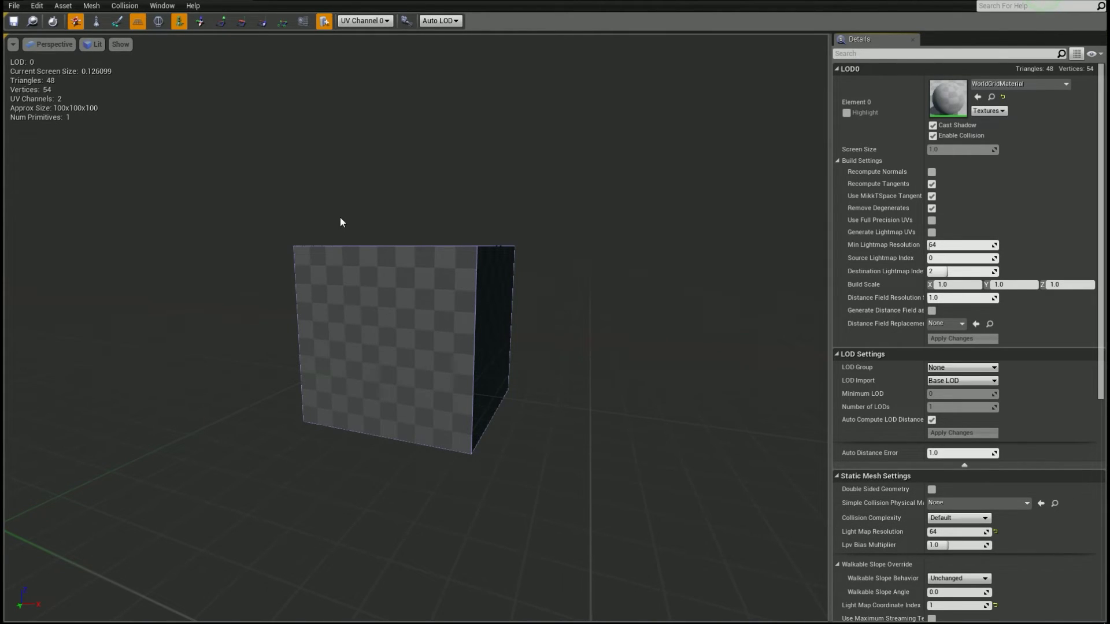
{"action": "left_click", "coordinate": [241, 2]}
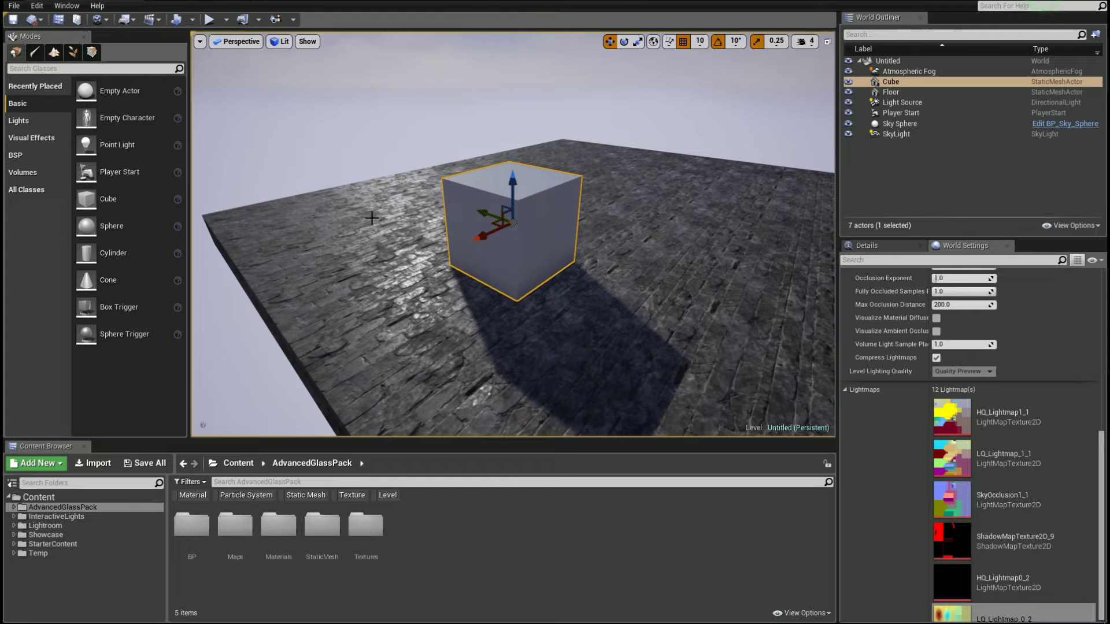
{"action": "right_click_drag", "start_coordinate": [471, 255], "coordinate": [470, 255]}
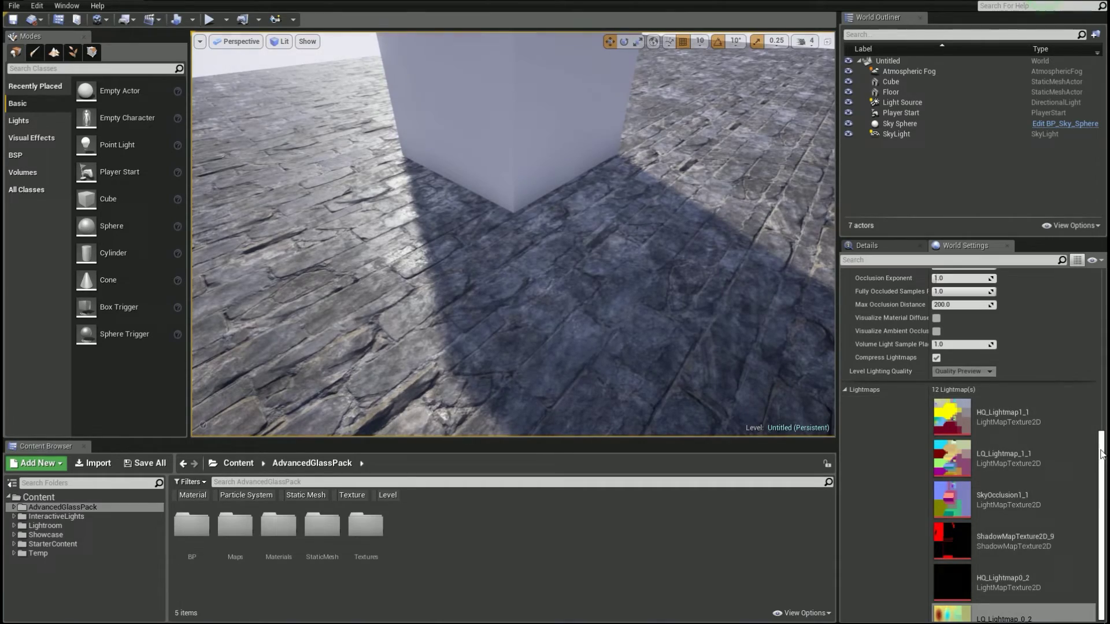
{"action": "scroll", "coordinate": [1101, 454], "scroll_direction": "down", "scroll_amount": 10}
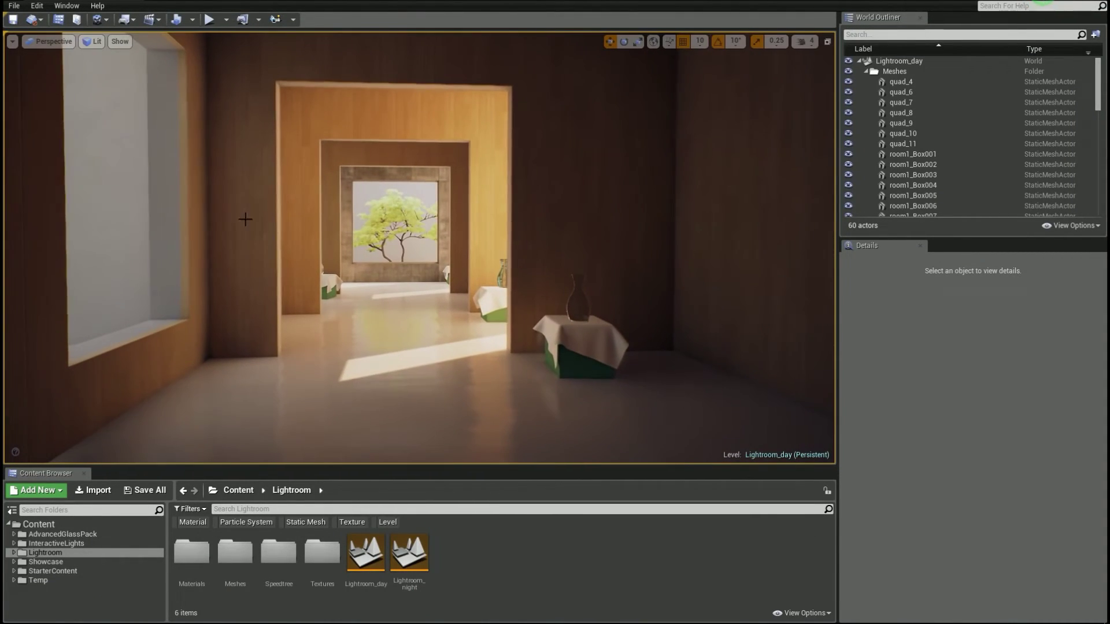
Frame the glass vase on the draped table in the Lightroom_day level and store the view as Bookmark 1
{"action": "left_click", "coordinate": [52, 41]}
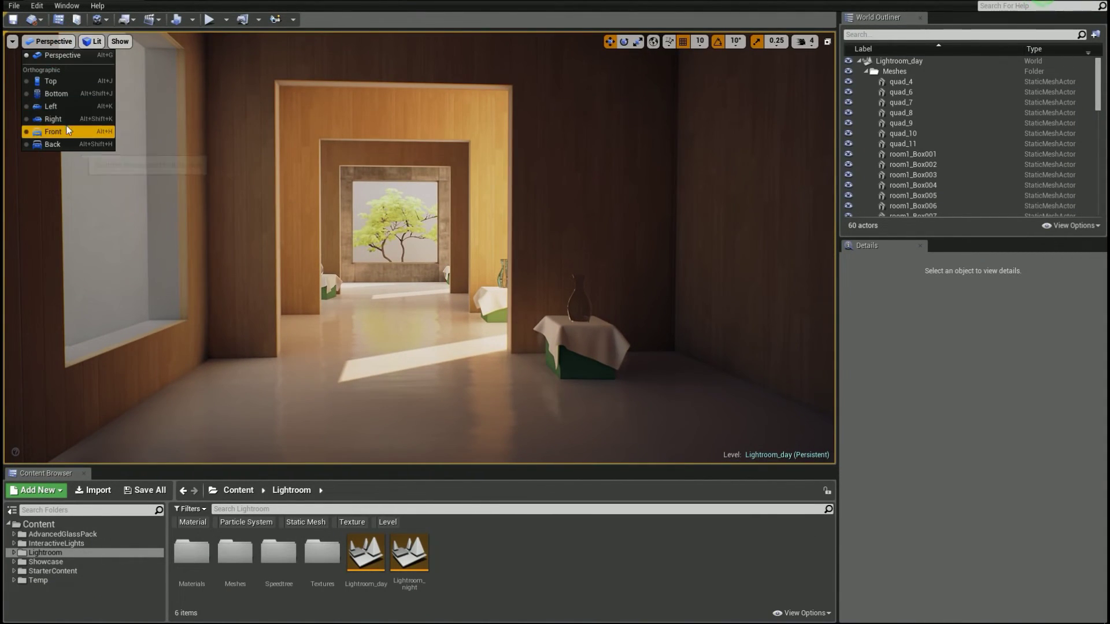
{"action": "right_click_drag", "start_coordinate": [302, 144], "coordinate": [289, 177]}
{"action": "key", "text": "w"}
{"action": "key", "text": "w"}
{"action": "key", "text": "s"}
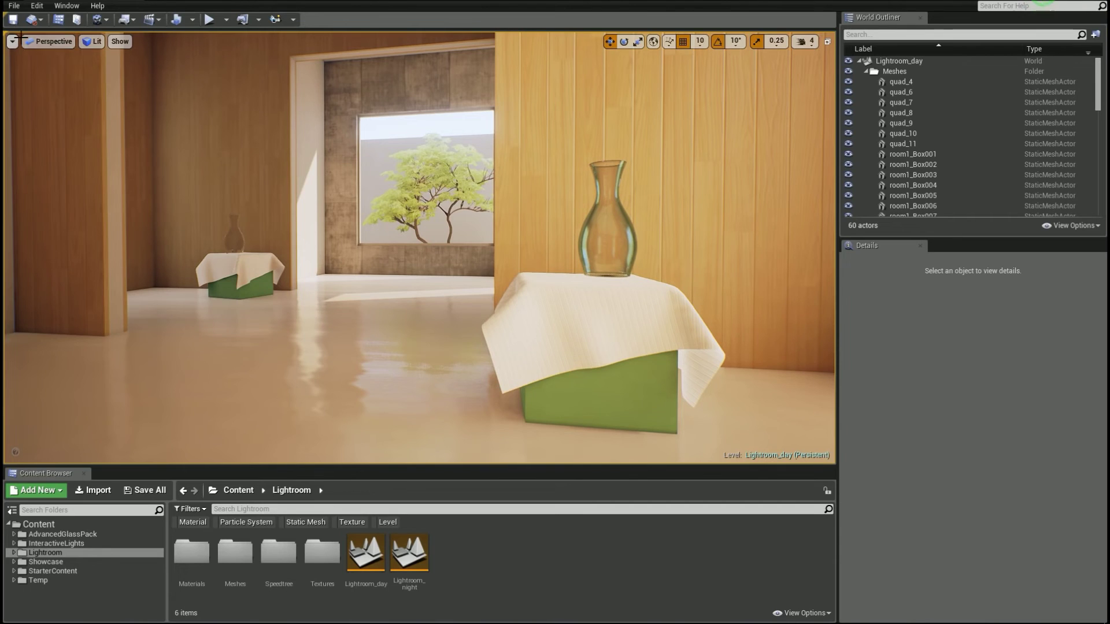
{"action": "left_click", "coordinate": [12, 41]}
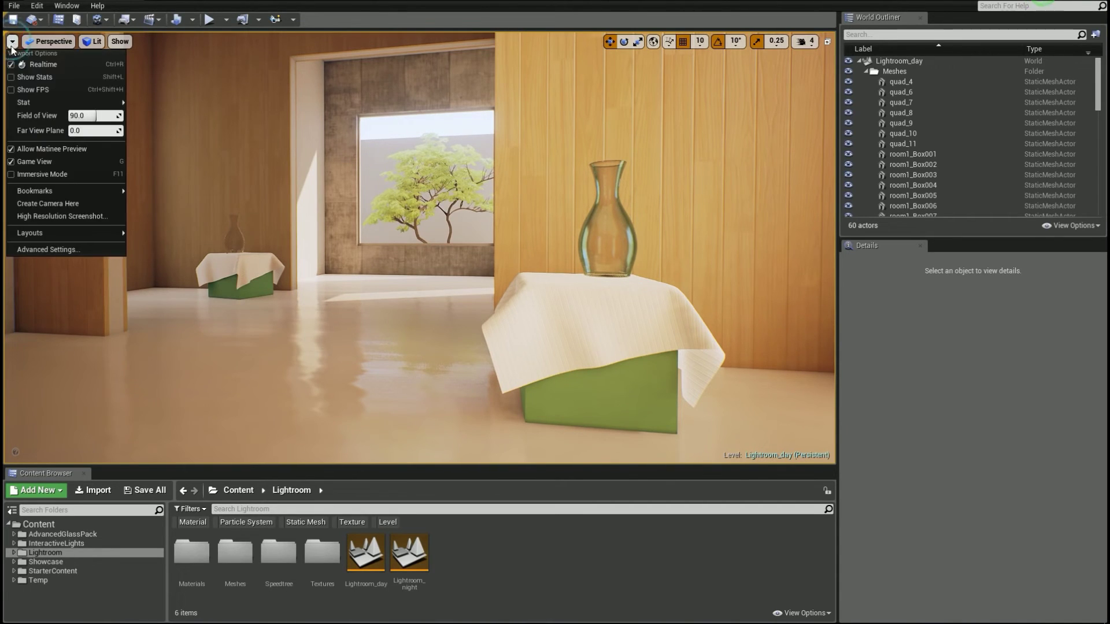
{"action": "mouse_move", "coordinate": [8, 193]}
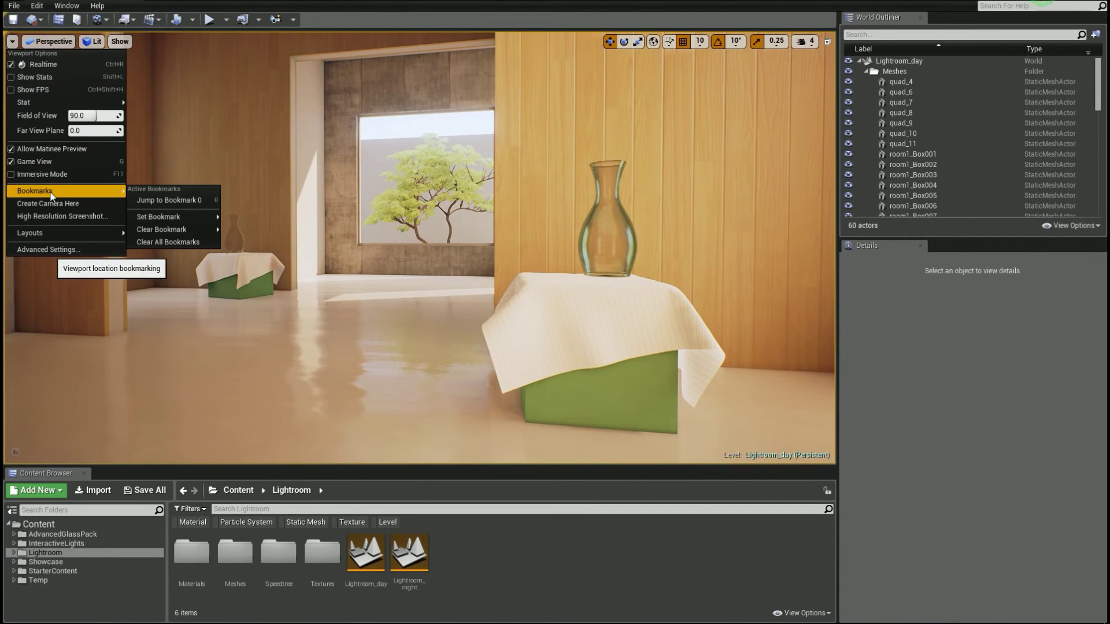
{"action": "mouse_move", "coordinate": [173, 217]}
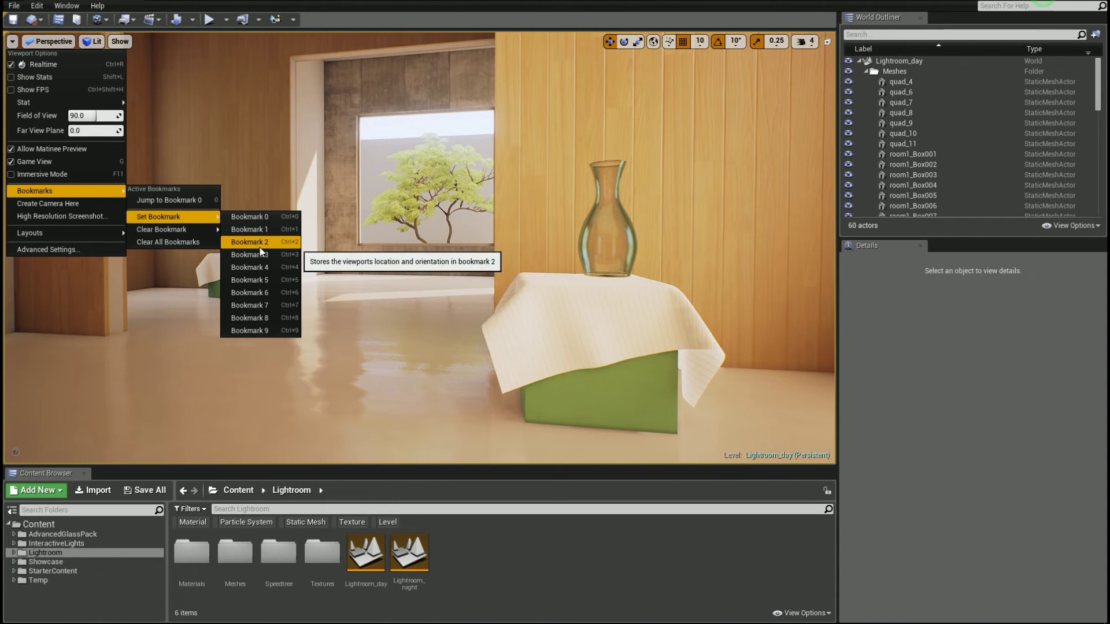
{"action": "left_click", "coordinate": [252, 233]}
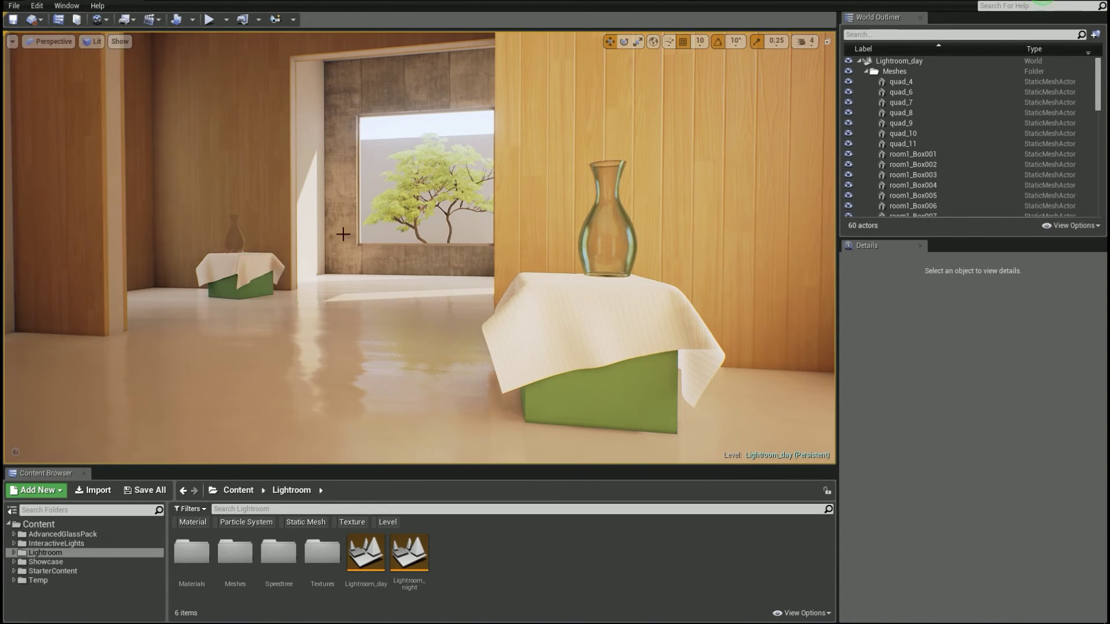
Move the camera away from the vase and jump back to the view stored in Bookmark 1
{"action": "right_click_drag", "start_coordinate": [343, 235], "coordinate": [387, 235]}
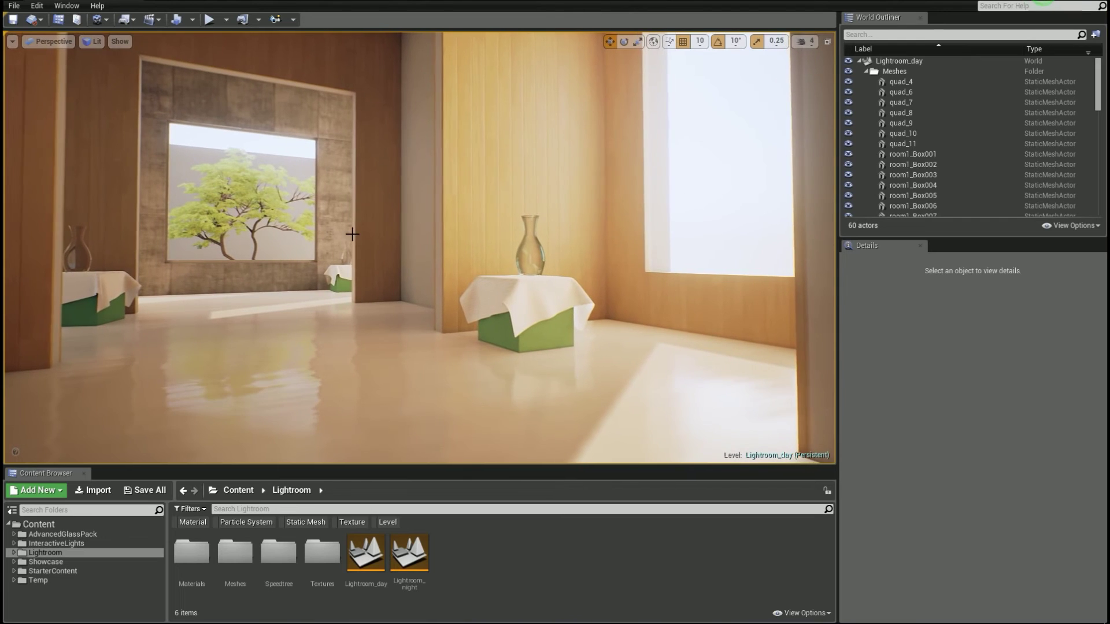
{"action": "left_click", "coordinate": [12, 41]}
{"action": "mouse_move", "coordinate": [79, 196]}
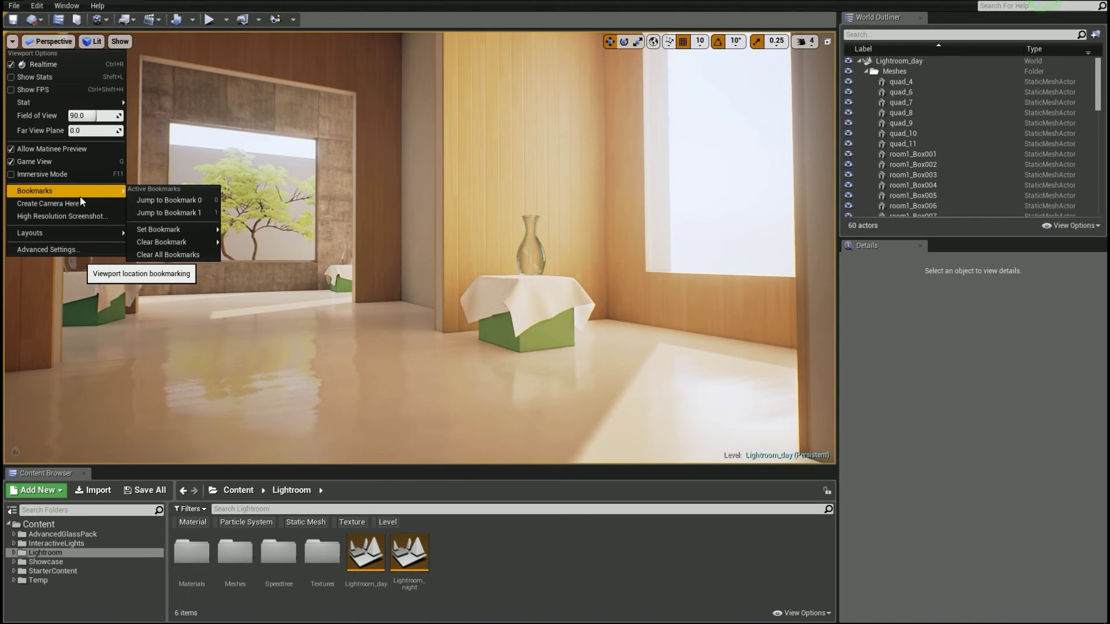
{"action": "left_click", "coordinate": [183, 213]}
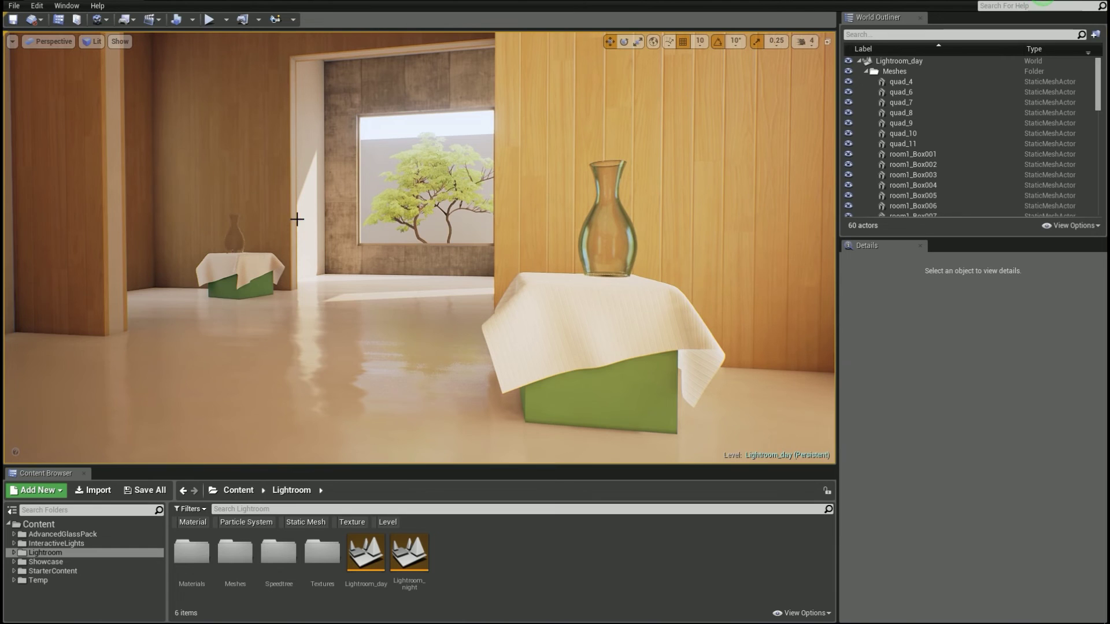
Examine the lighting through the Lightroom_day rooms, from the sunlit doorways to the dark tiled wall at the end
{"action": "key", "text": "s"}
{"action": "mouse_move", "coordinate": [297, 219]}
{"action": "right_mouse_down"}
{"action": "mouse_move", "coordinate": [341, 219]}
{"action": "mouse_move", "coordinate": [309, 235]}
{"action": "mouse_move", "coordinate": [316, 218]}
{"action": "right_mouse_up"}
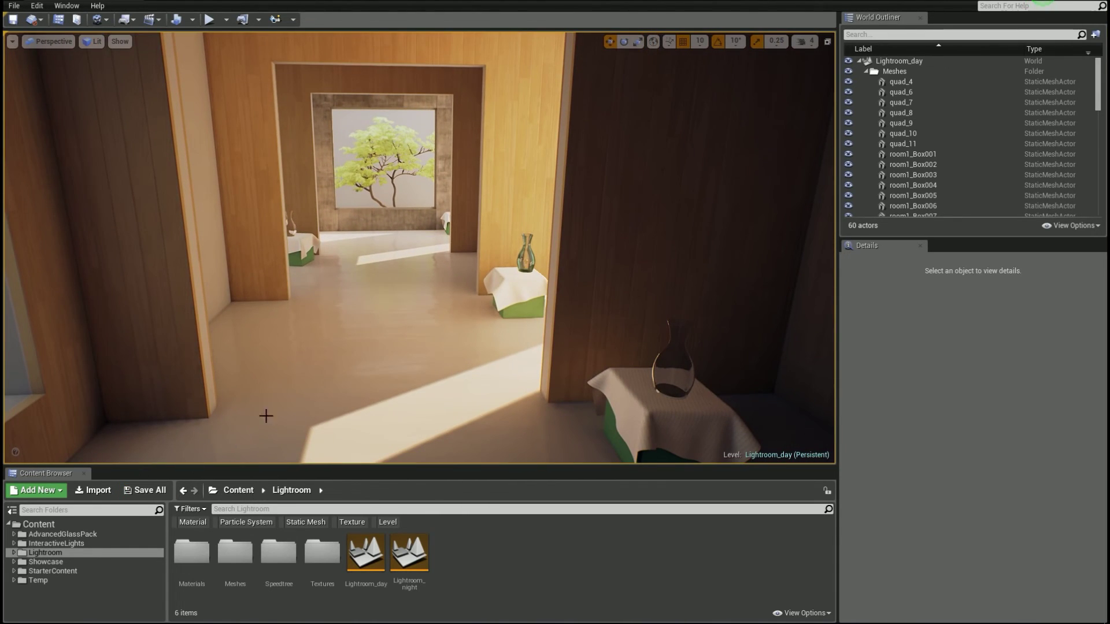
{"action": "right_click_drag", "start_coordinate": [352, 278], "coordinate": [569, 254]}
{"action": "key", "text": "s"}
{"action": "right_click_drag", "start_coordinate": [387, 276], "coordinate": [636, 272]}
{"action": "key", "text": "w"}
{"action": "right_click_drag", "start_coordinate": [347, 275], "coordinate": [290, 274]}
{"action": "key", "text": "w"}
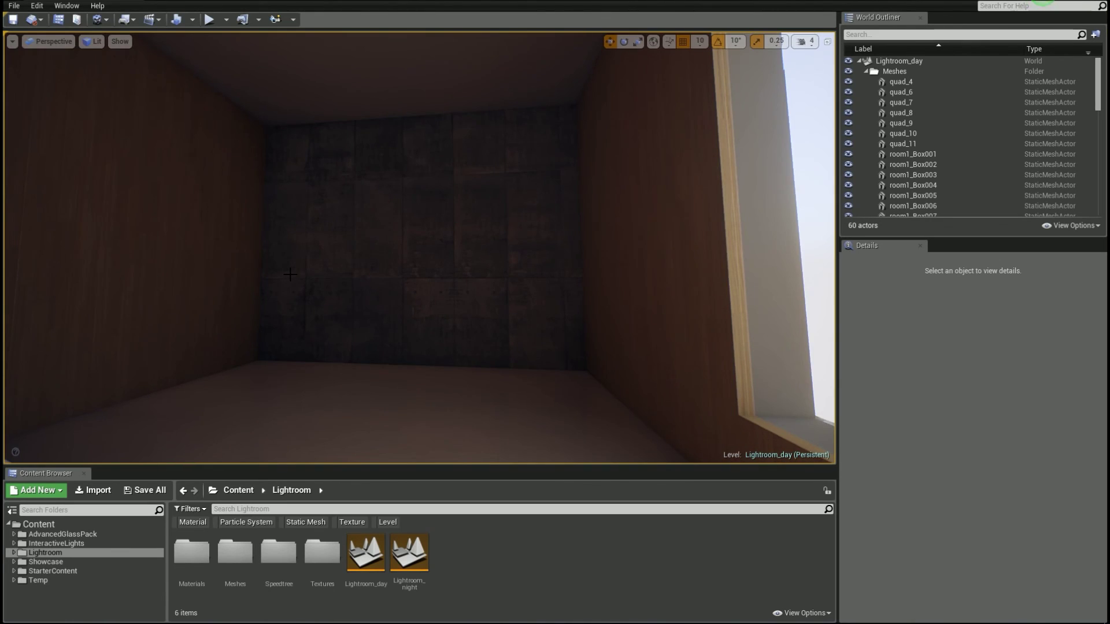